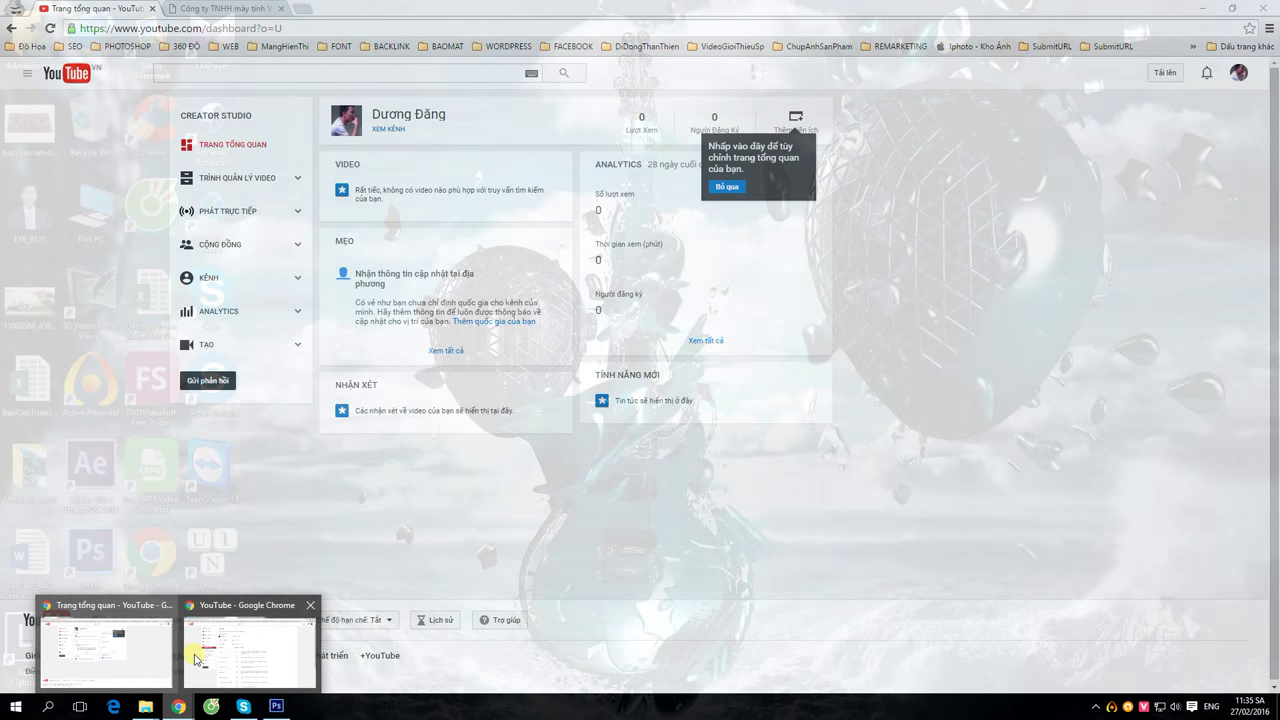
- Bring the Chrome window with the 'Trang tổng quan - YouTube' dashboard to the front
mouse_move(224, 658)
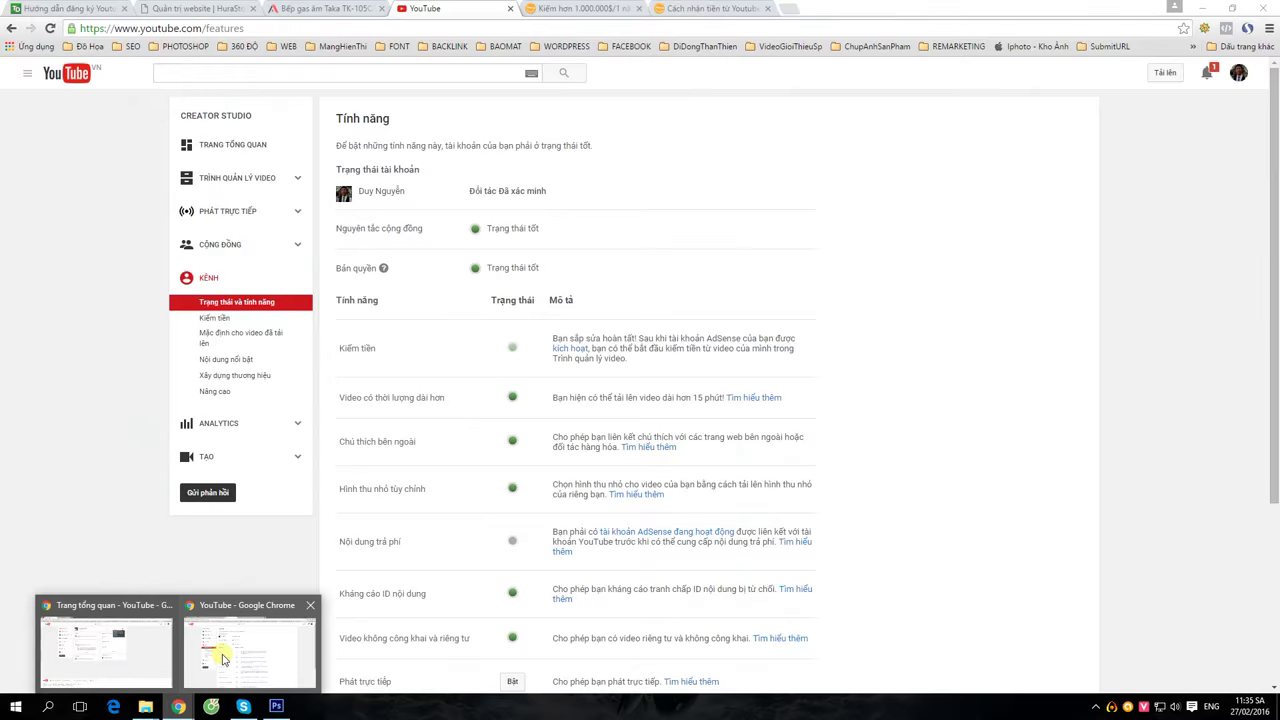
left_click(150, 655)
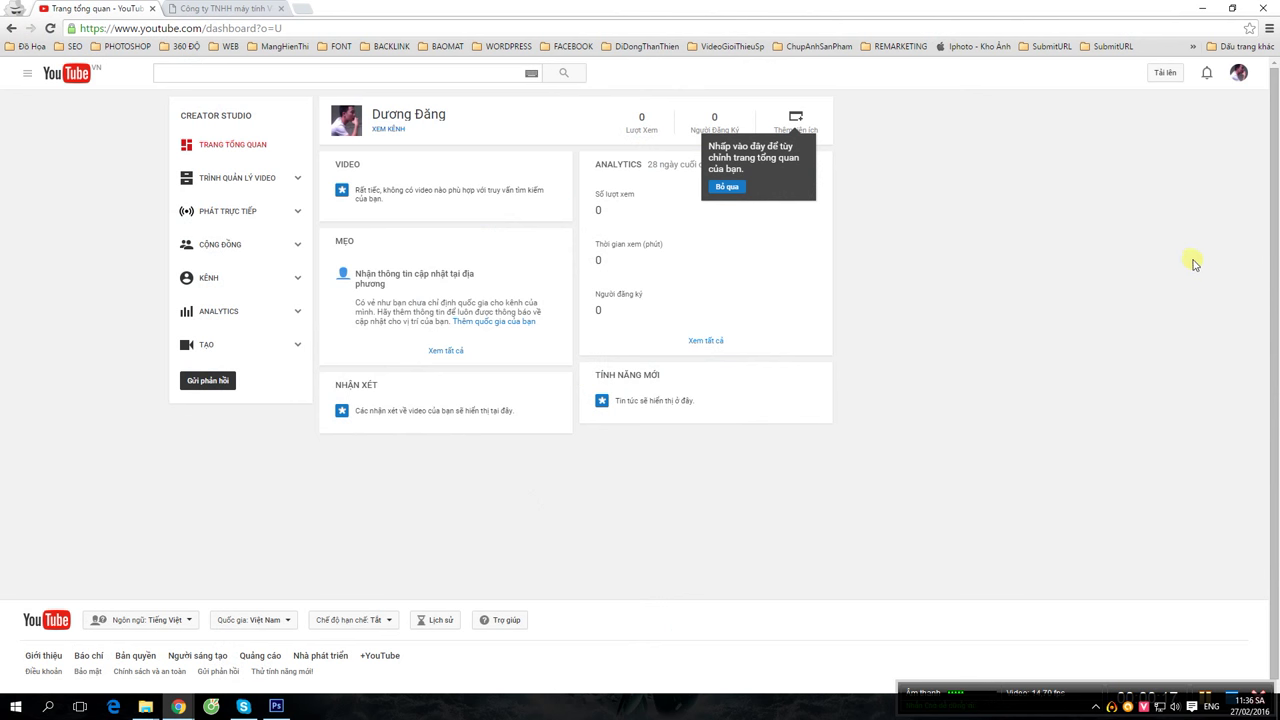
- Go through the account menu into Creator Studio and reach the channel's Nâng cao settings under KÊNH
left_click(1238, 76)
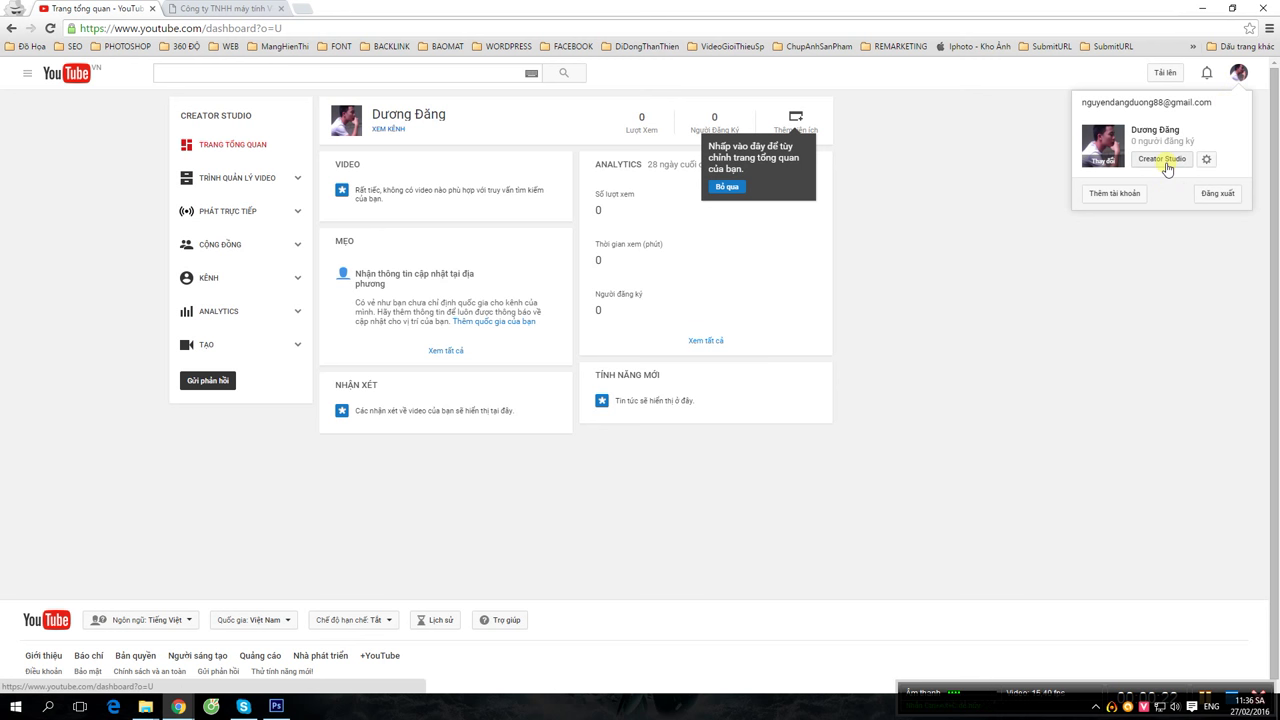
left_click(1163, 162)
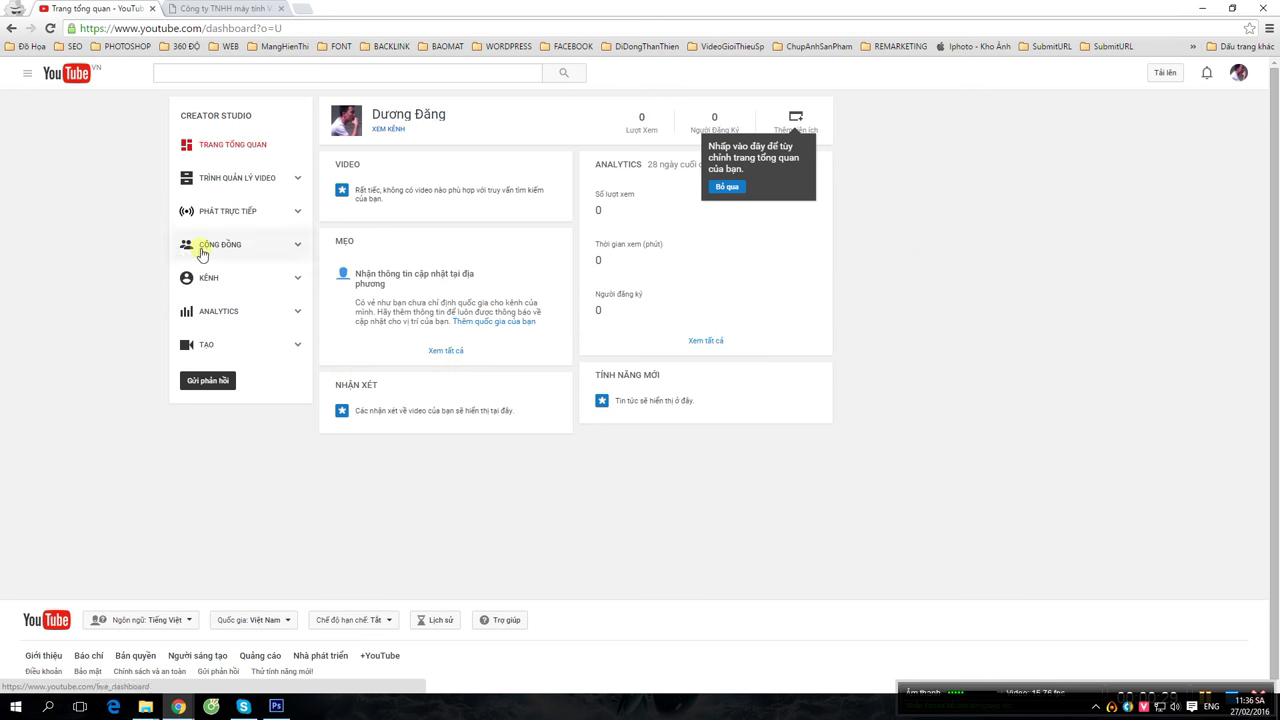
left_click(240, 293)
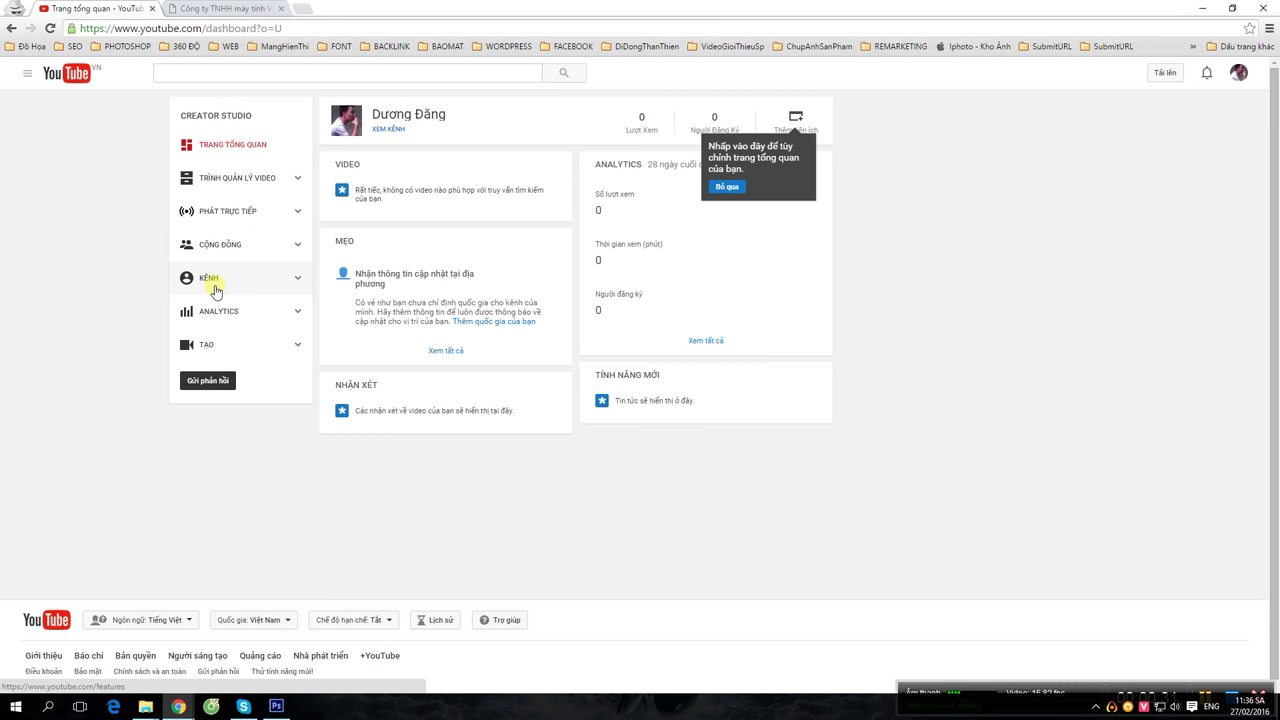
left_click(211, 280)
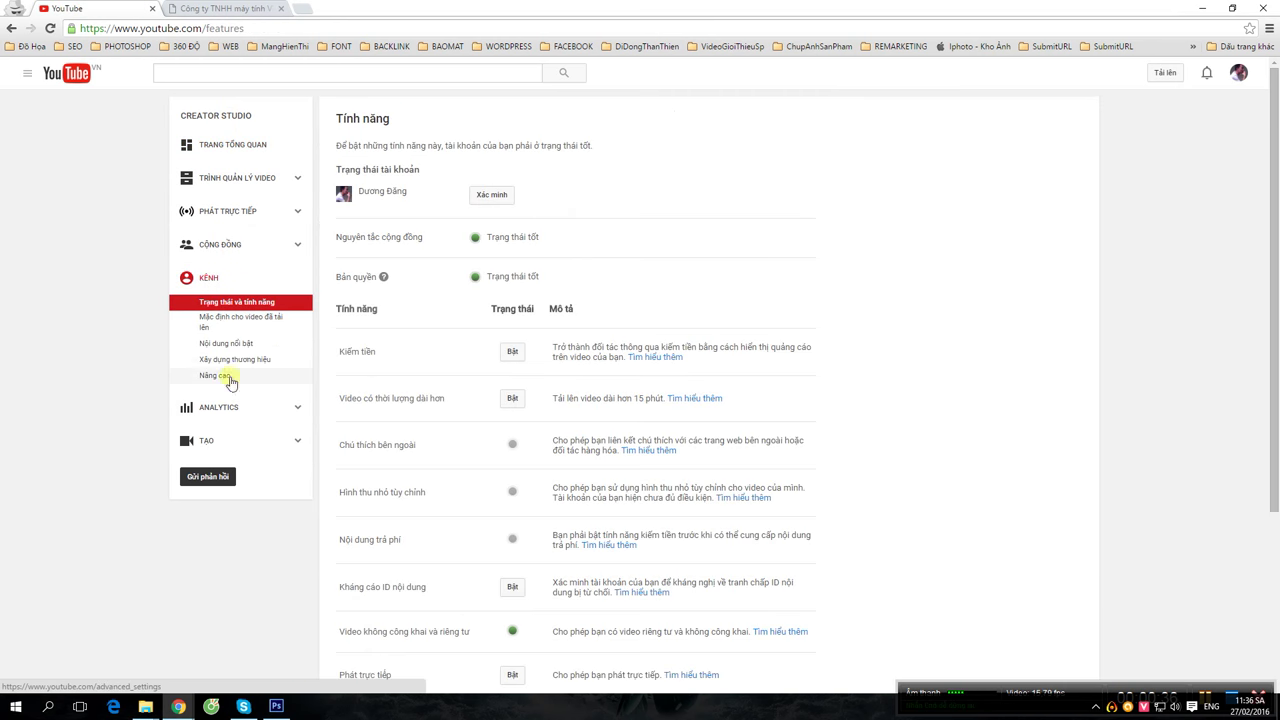
left_click(215, 375)
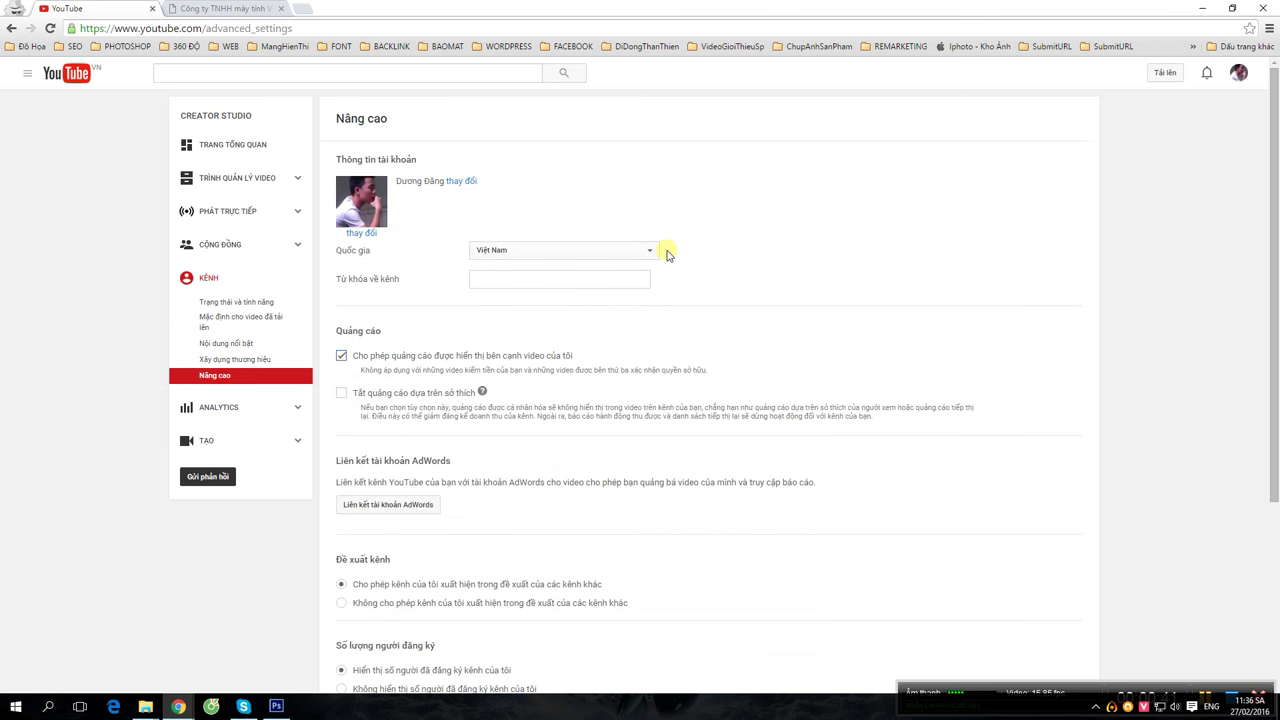
- Switch the channel's Quốc gia from Việt Nam to Hoa Kỳ in the country list
left_click(644, 255)
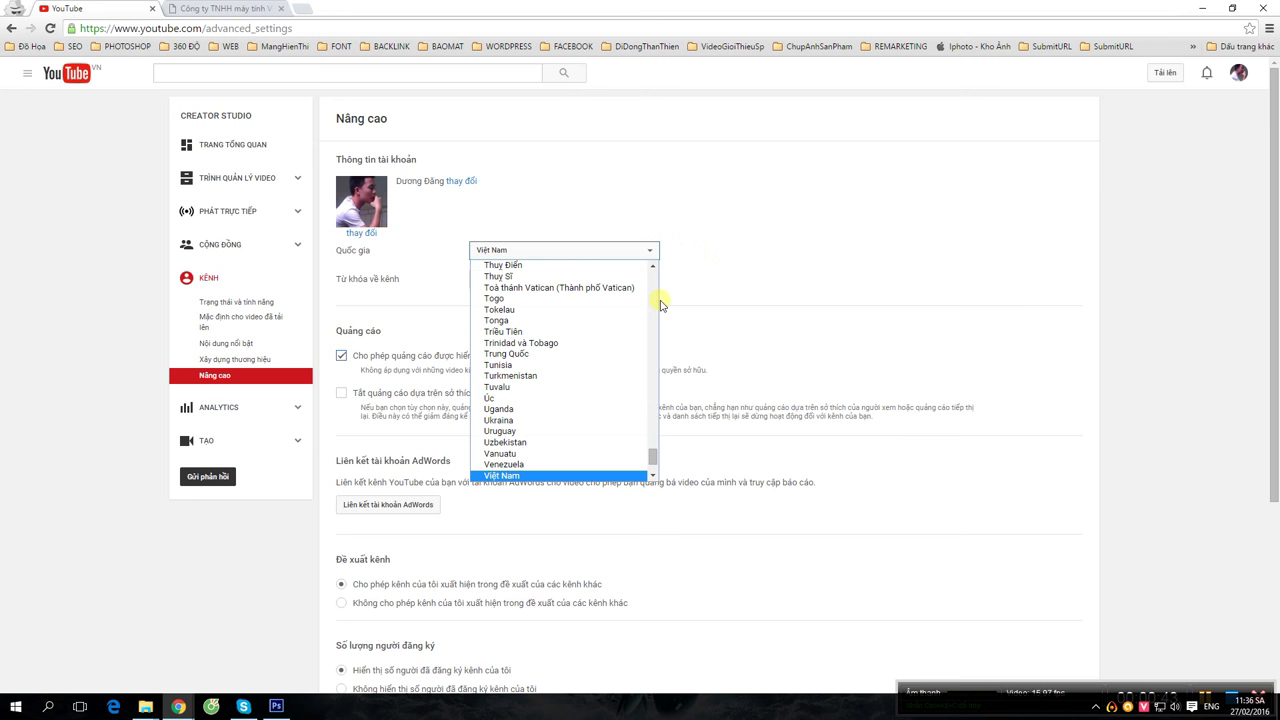
scroll(618, 358, "up", 8)
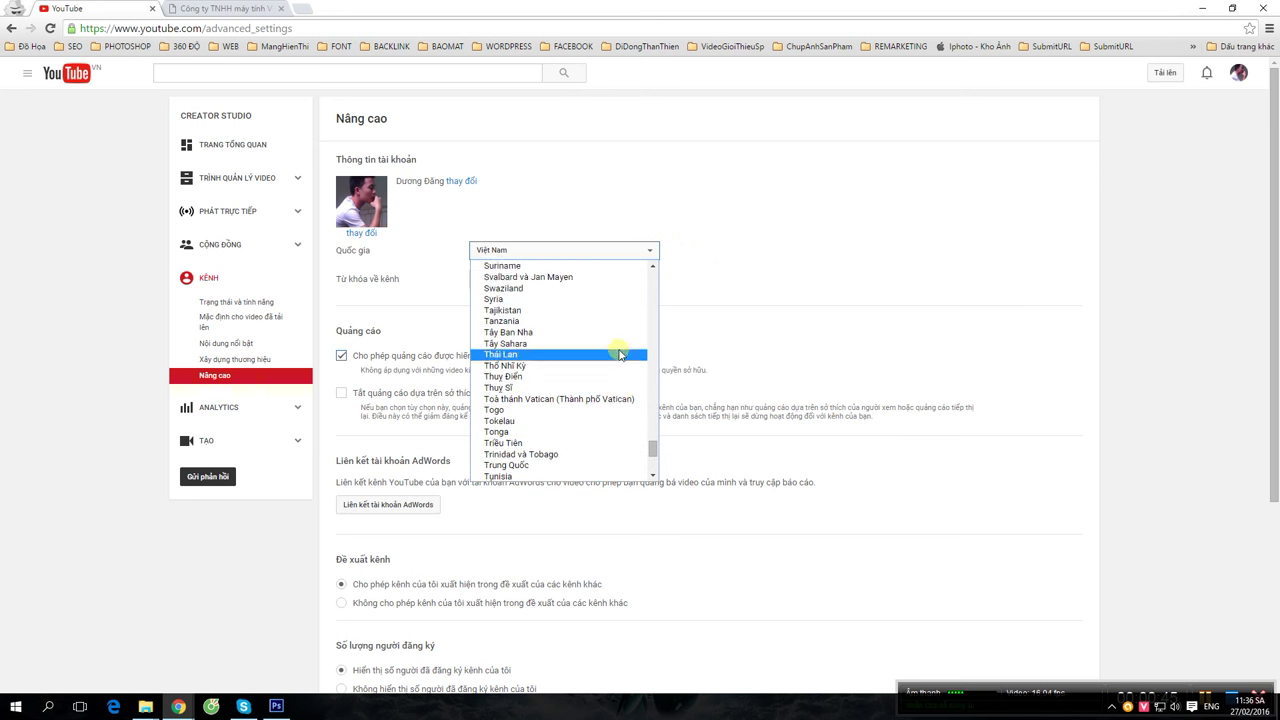
scroll(620, 360, "up", 12)
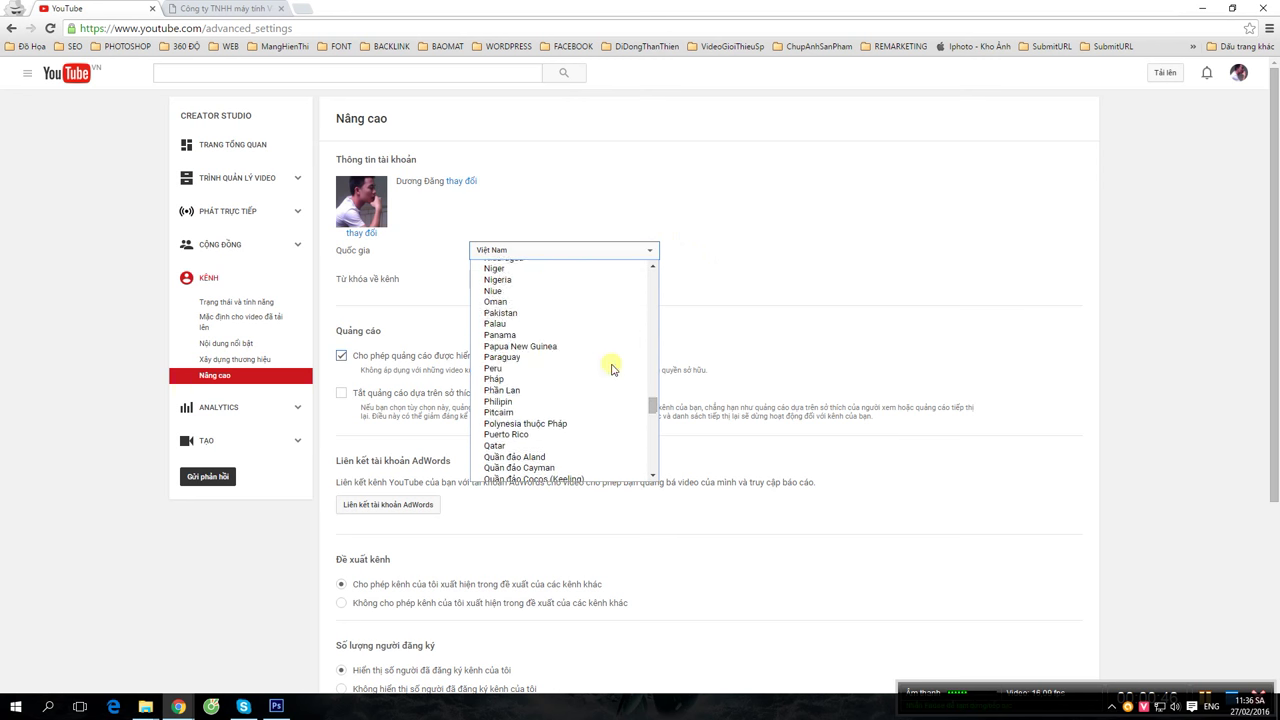
scroll(616, 367, "up", 6)
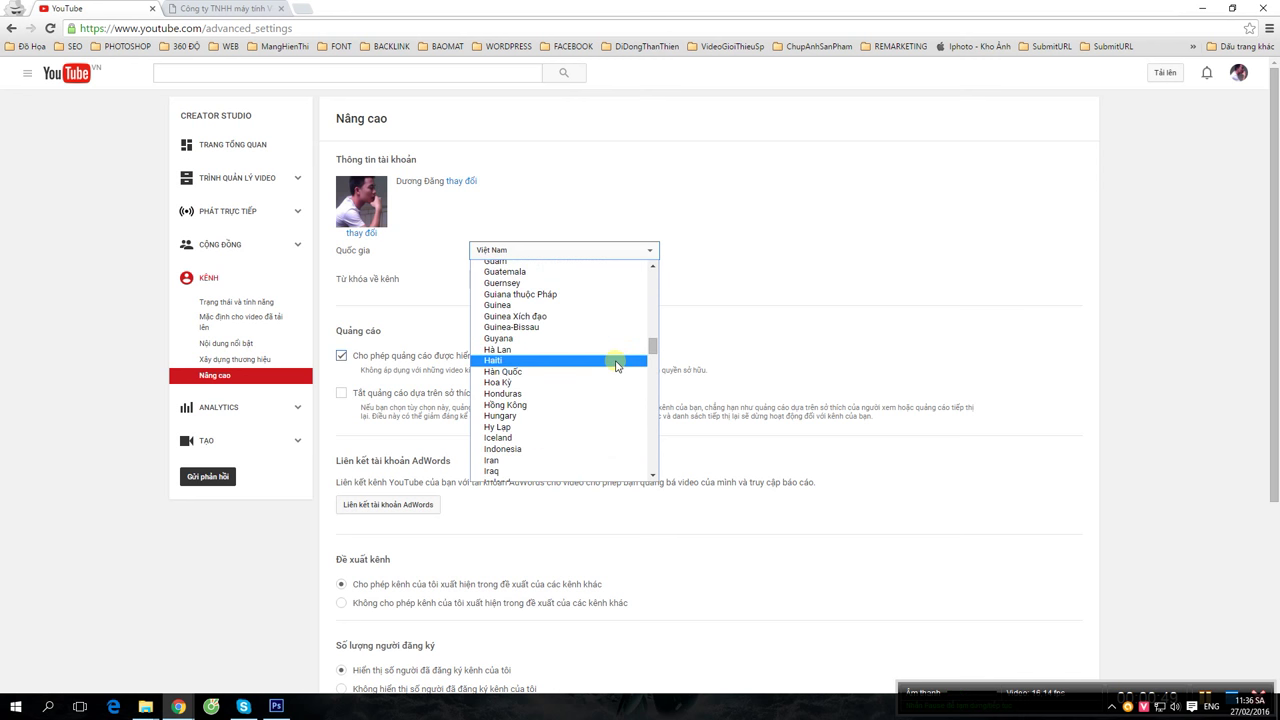
scroll(618, 364, "up", 10)
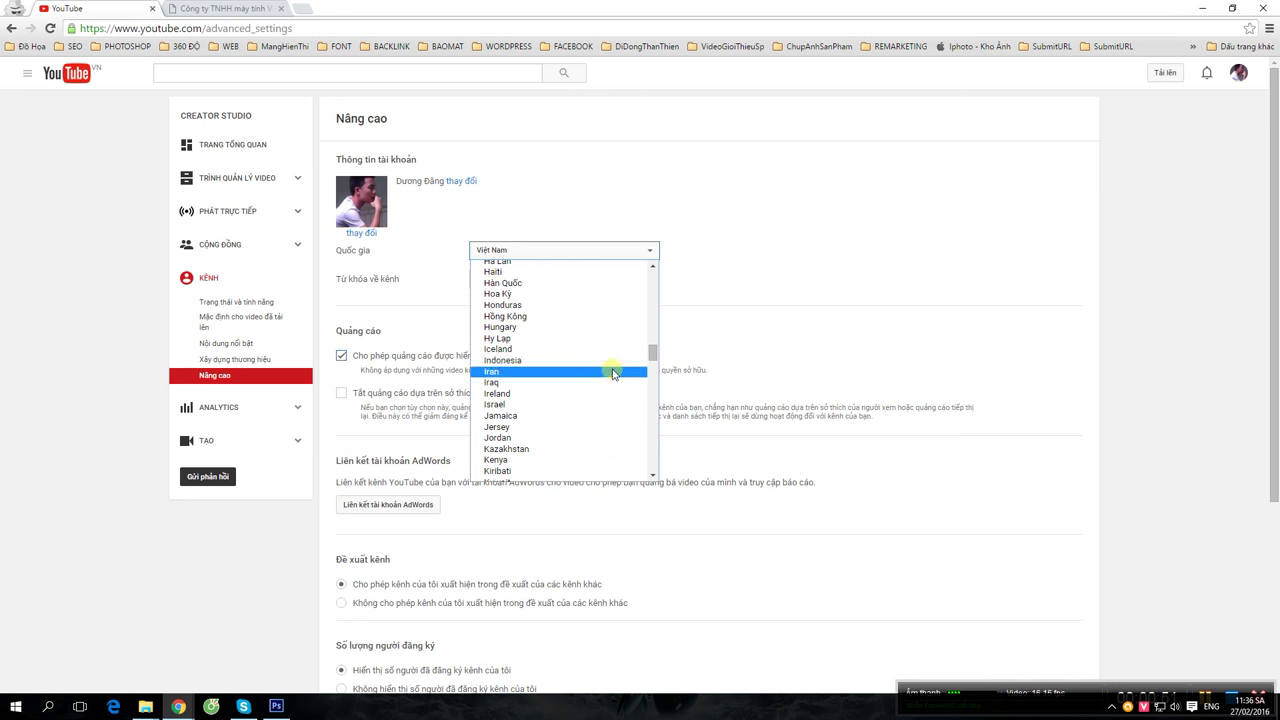
scroll(622, 364, "up", 6)
scroll(620, 365, "down", 14)
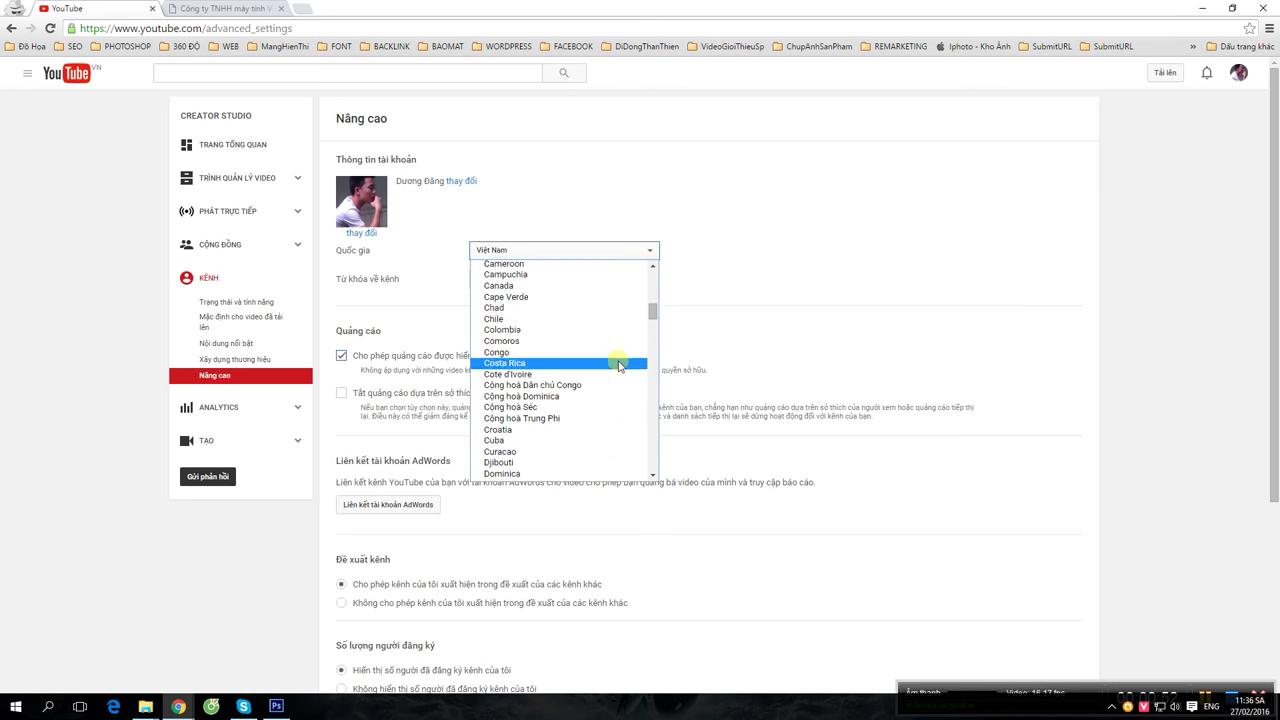
scroll(619, 368, "down", 7)
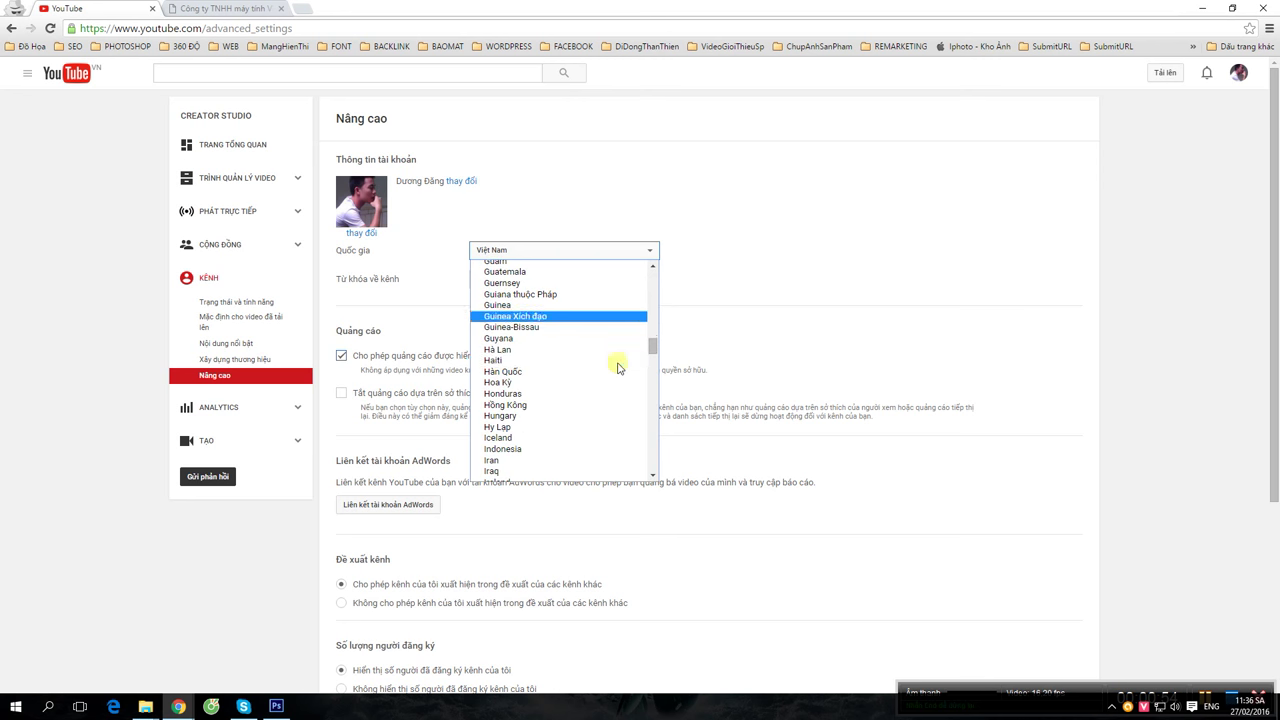
left_click(608, 382)
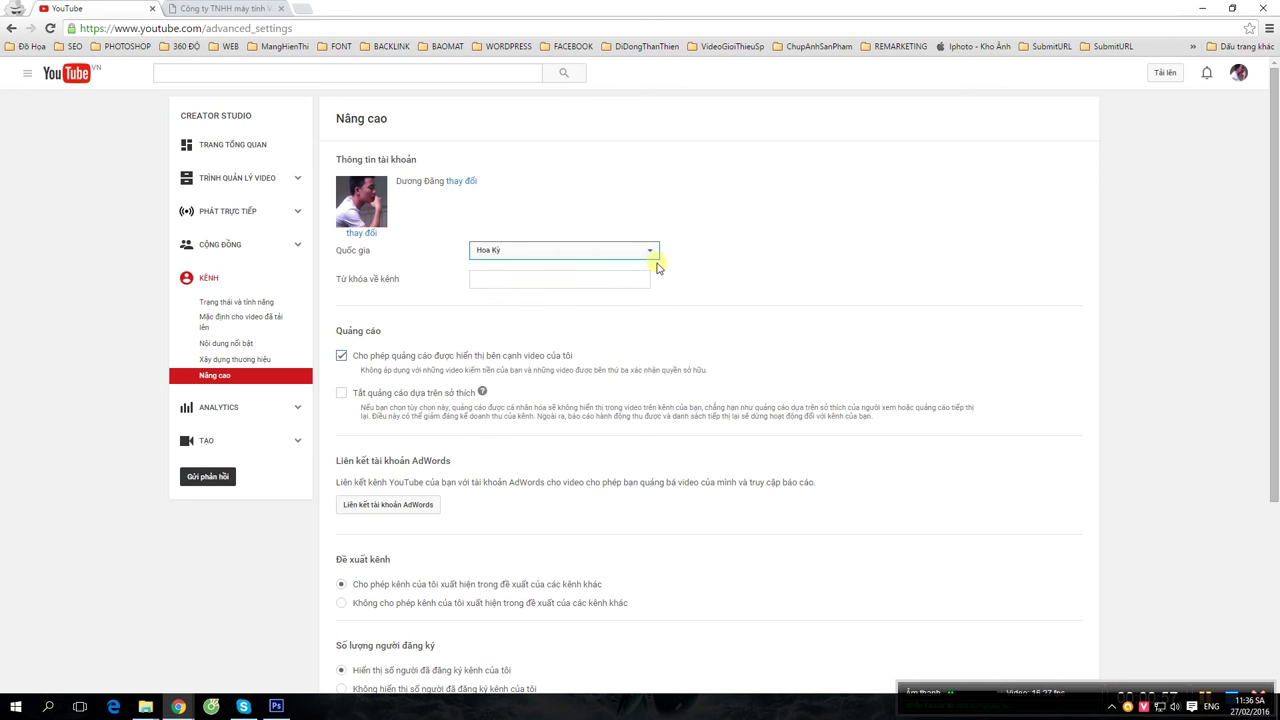
left_click(585, 283)
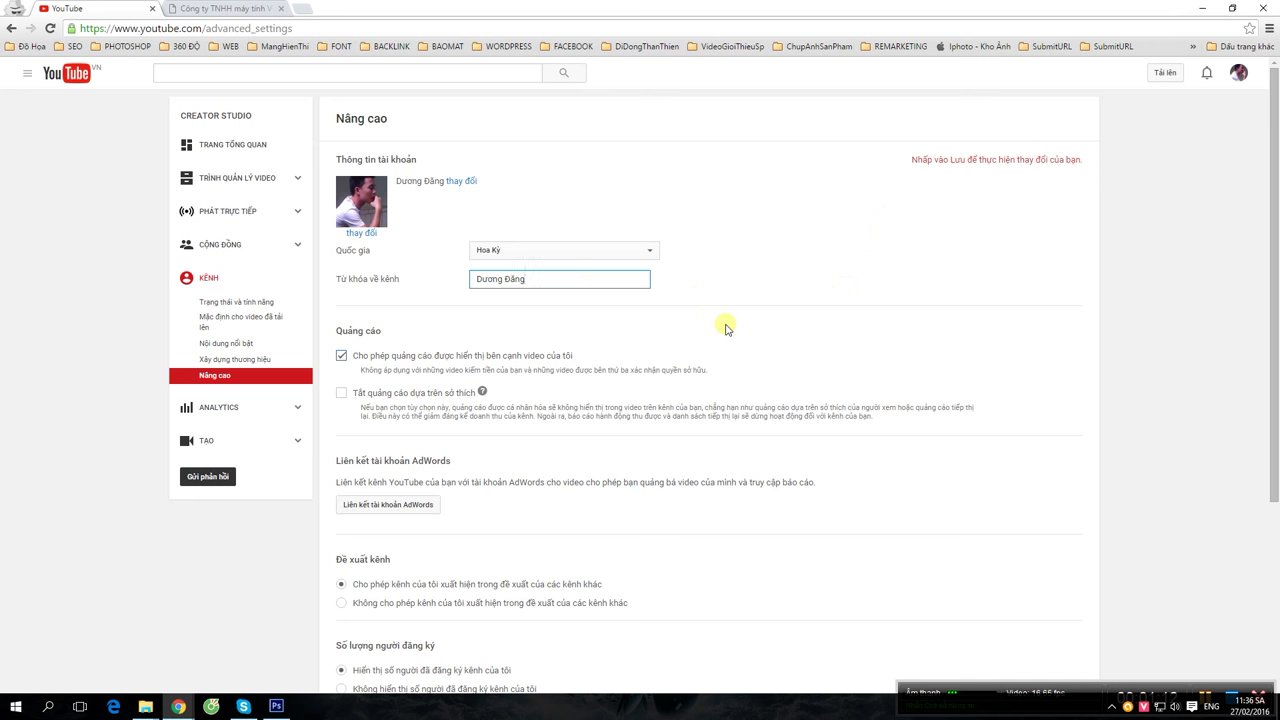
- Save the advanced settings with country Hoa Kỳ and the channel name as keyword
scroll(713, 372, "down", 3)
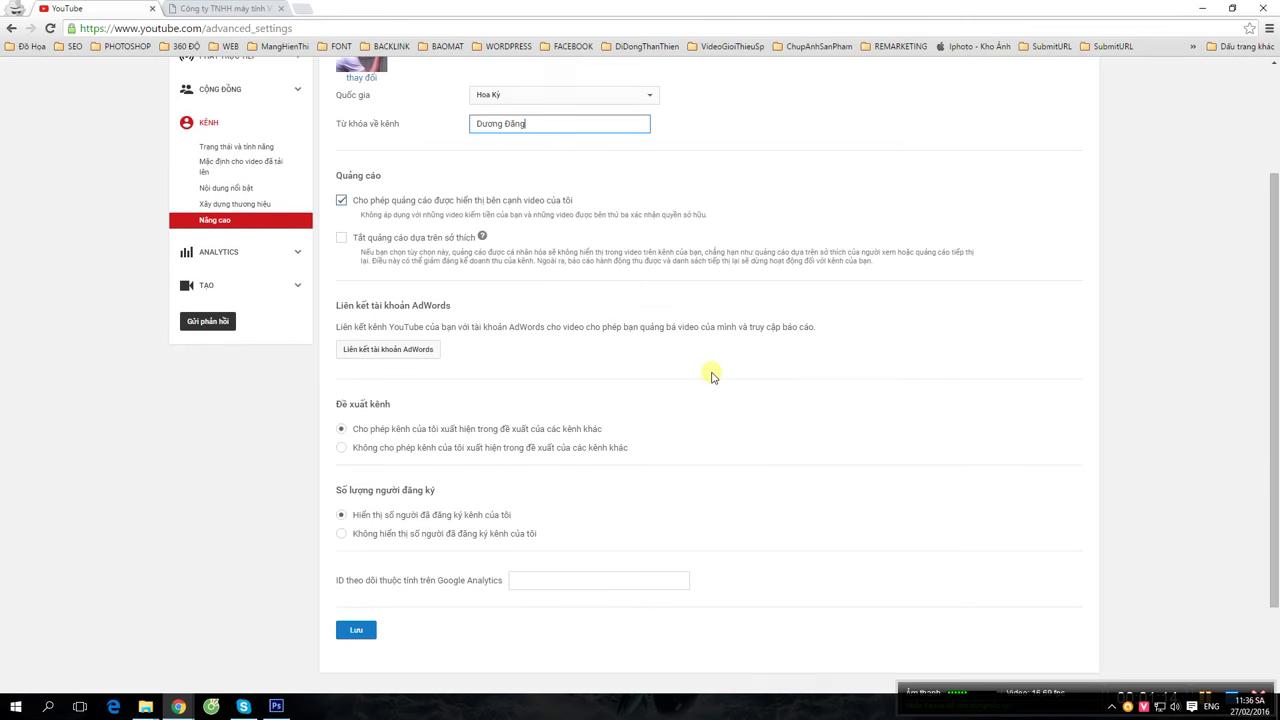
scroll(700, 374, "up", 3)
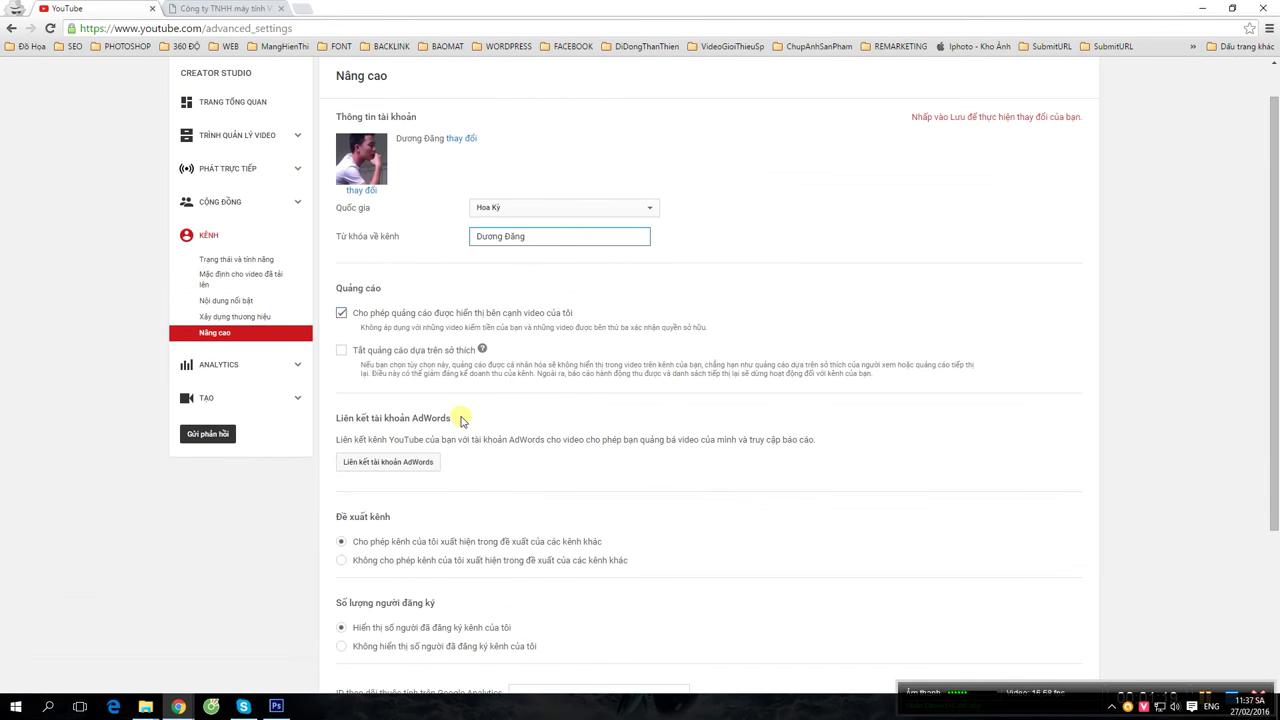
scroll(465, 415, "down", 3)
left_click(353, 521)
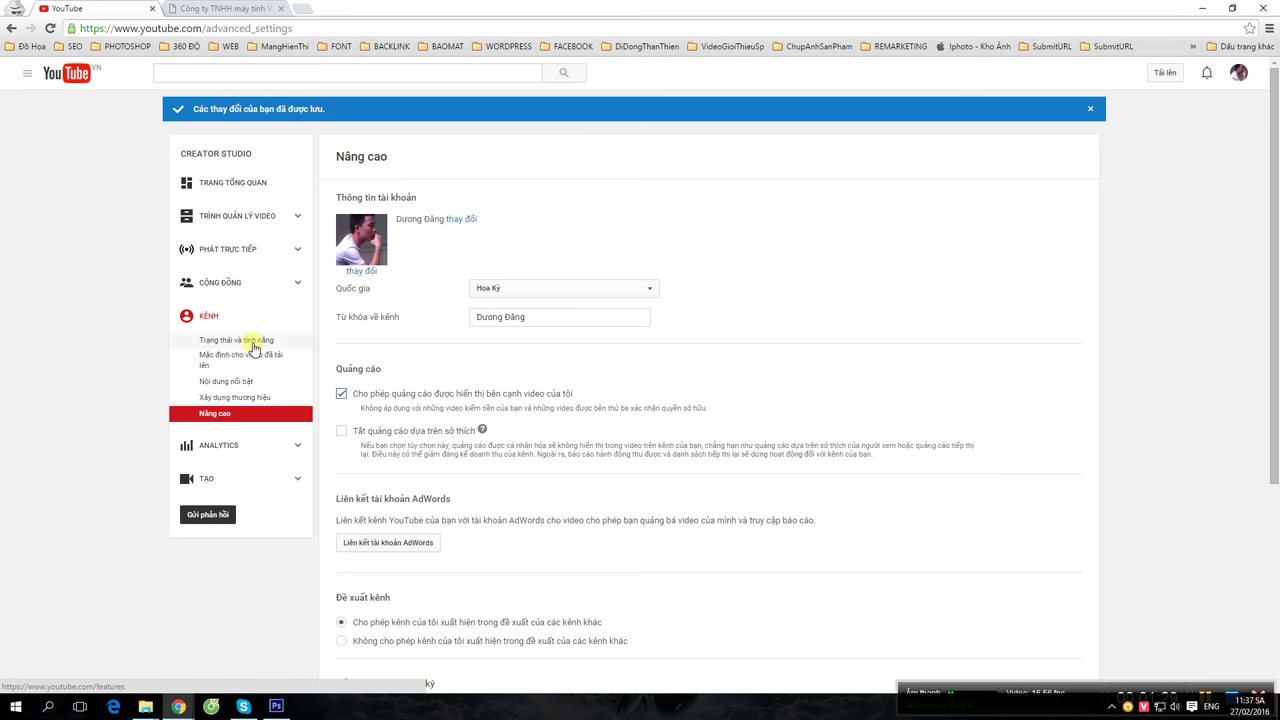
- Return to Trạng thái và tính năng and start the account's Xác minh phone verification
left_click(230, 342)
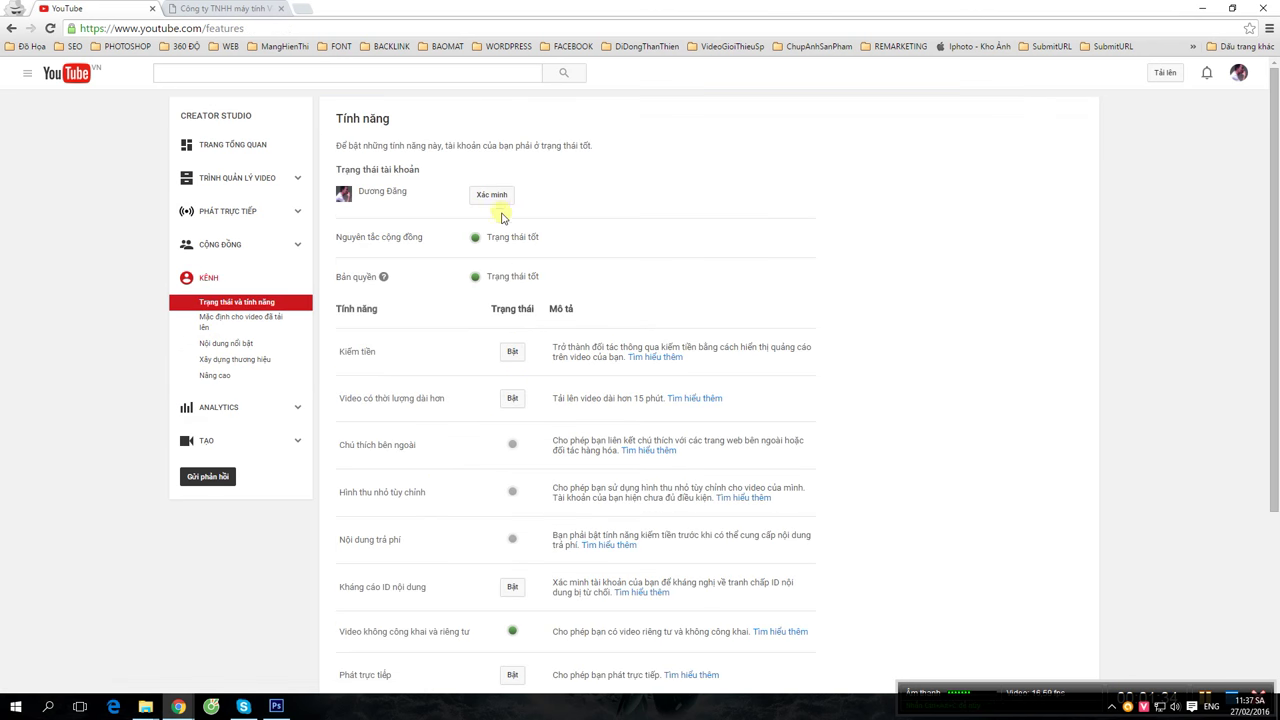
left_click(505, 198)
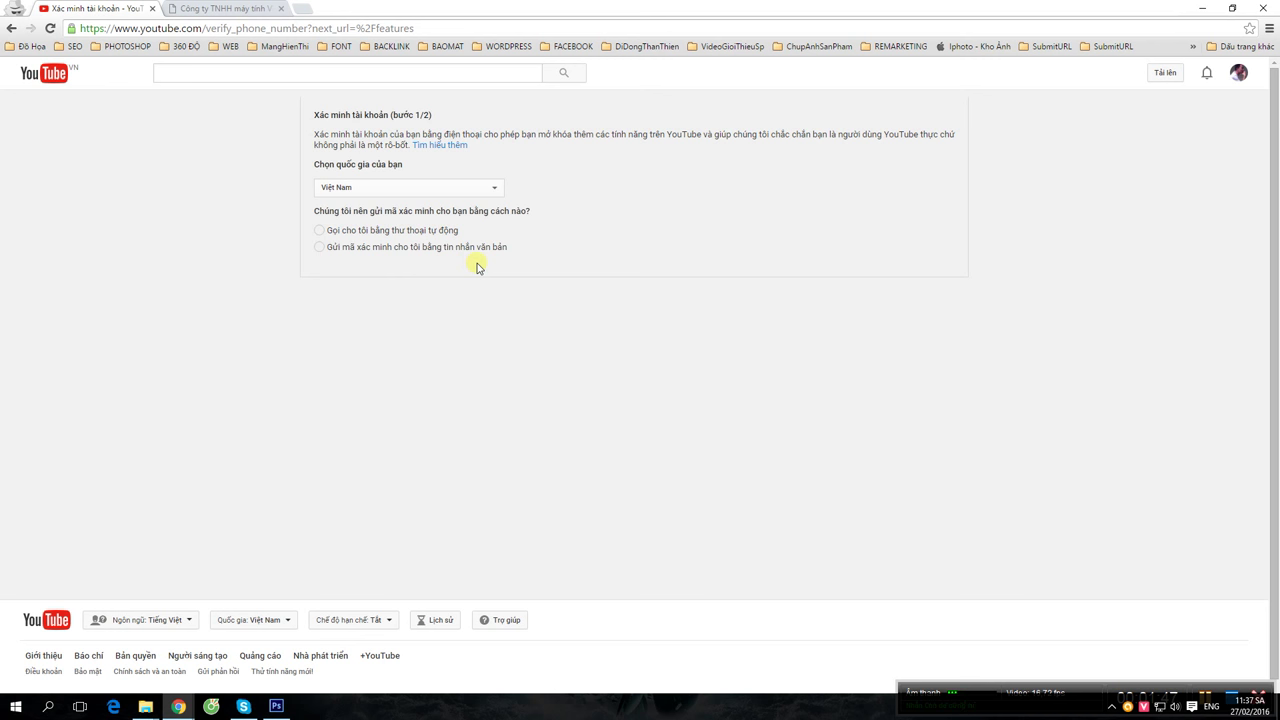
- Choose text-message delivery, enter the phone number, and submit it for a verification code
left_click(371, 250)
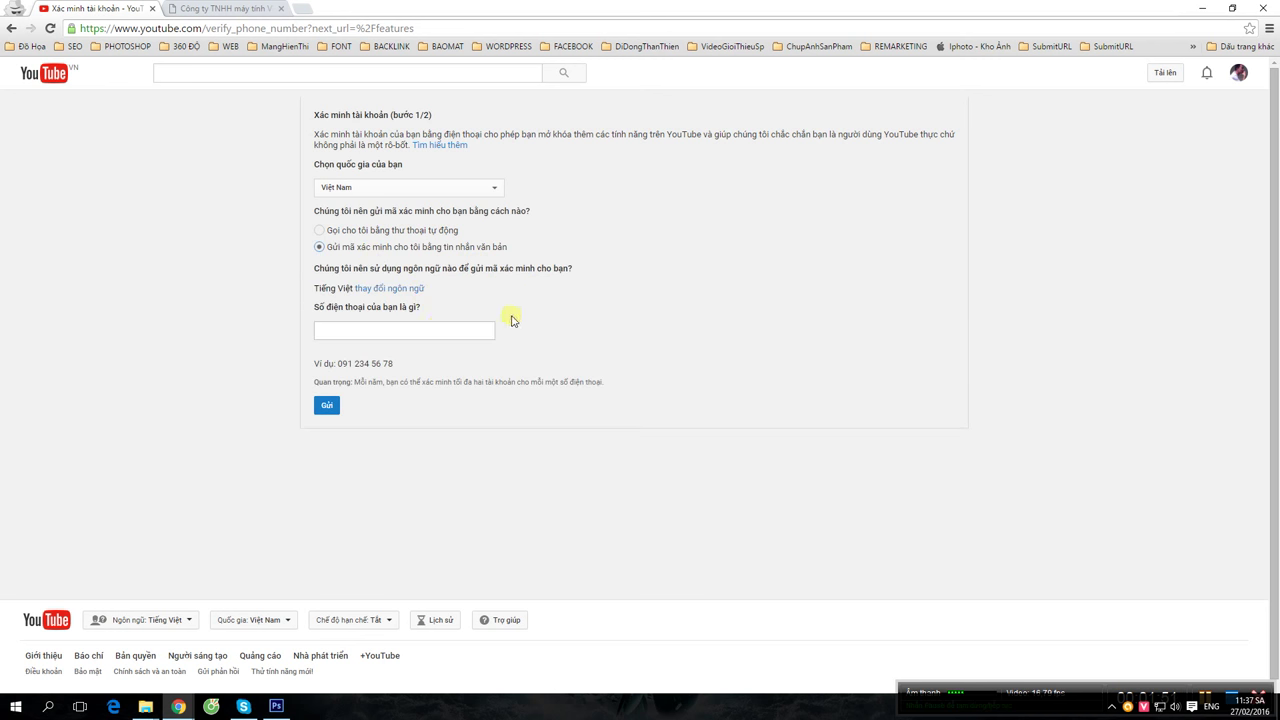
left_click(437, 328)
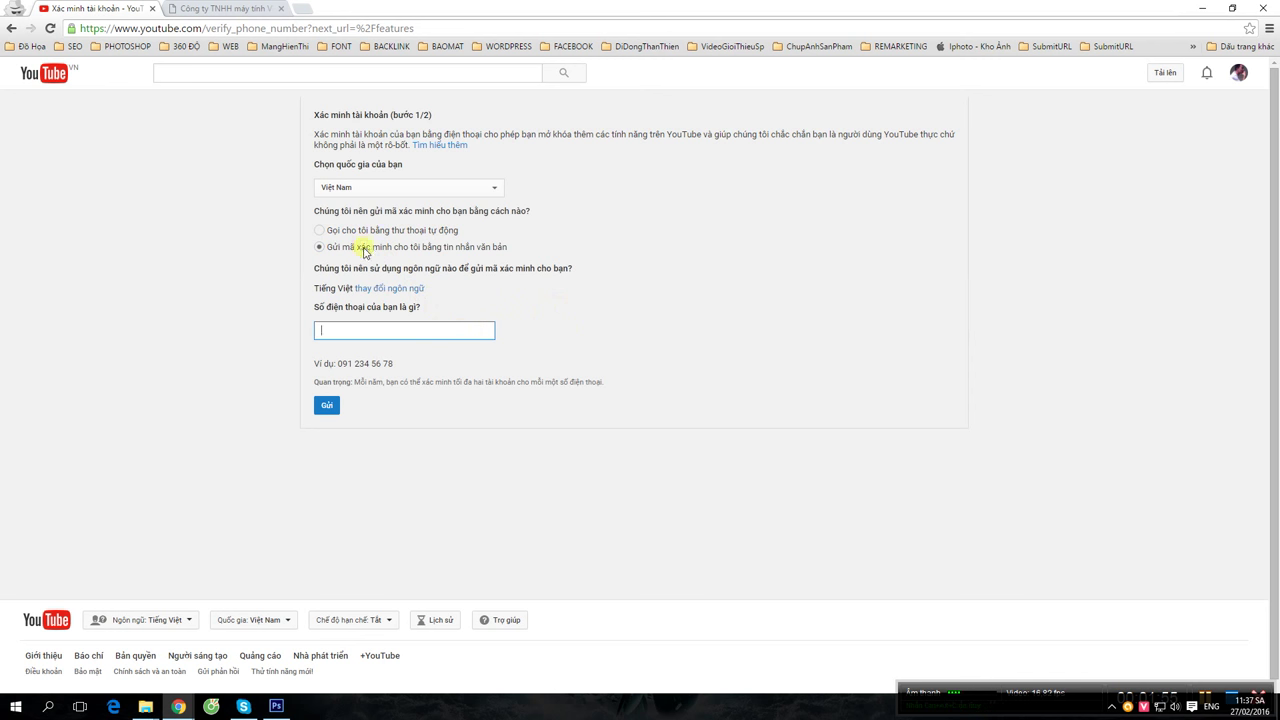
left_click(417, 327)
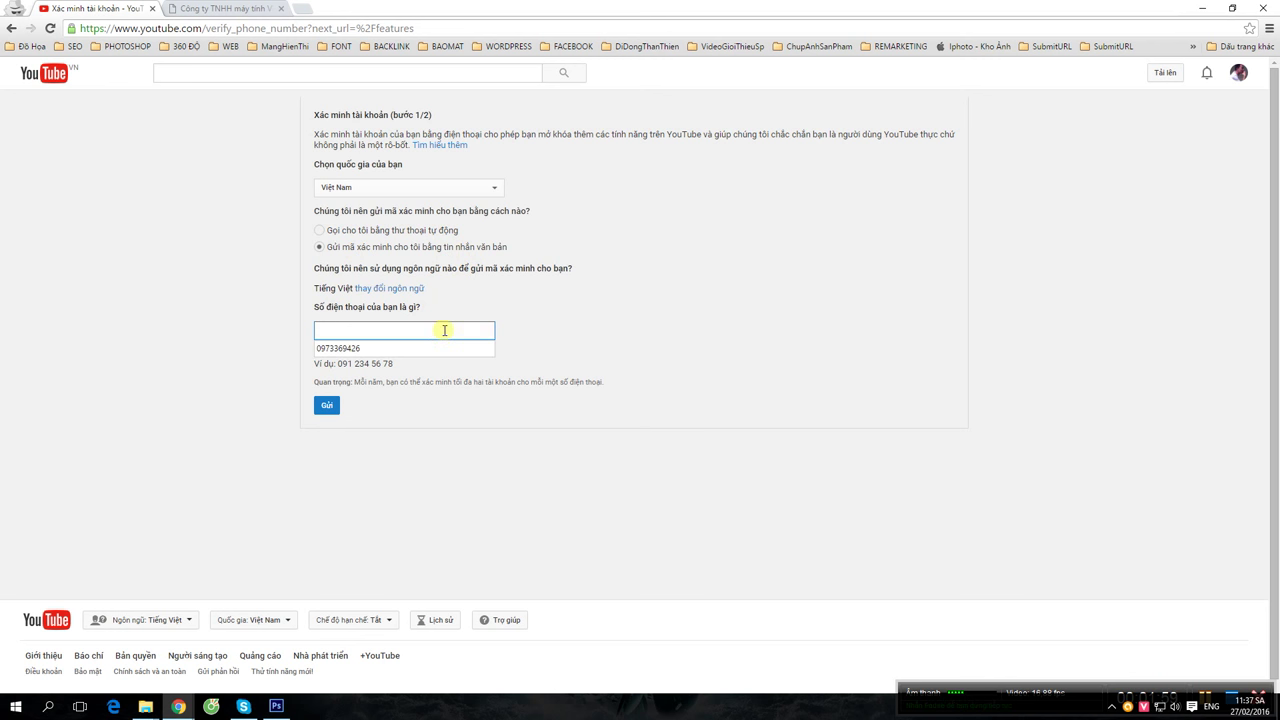
left_click(428, 350)
left_click_drag(428, 331, 261, 323)
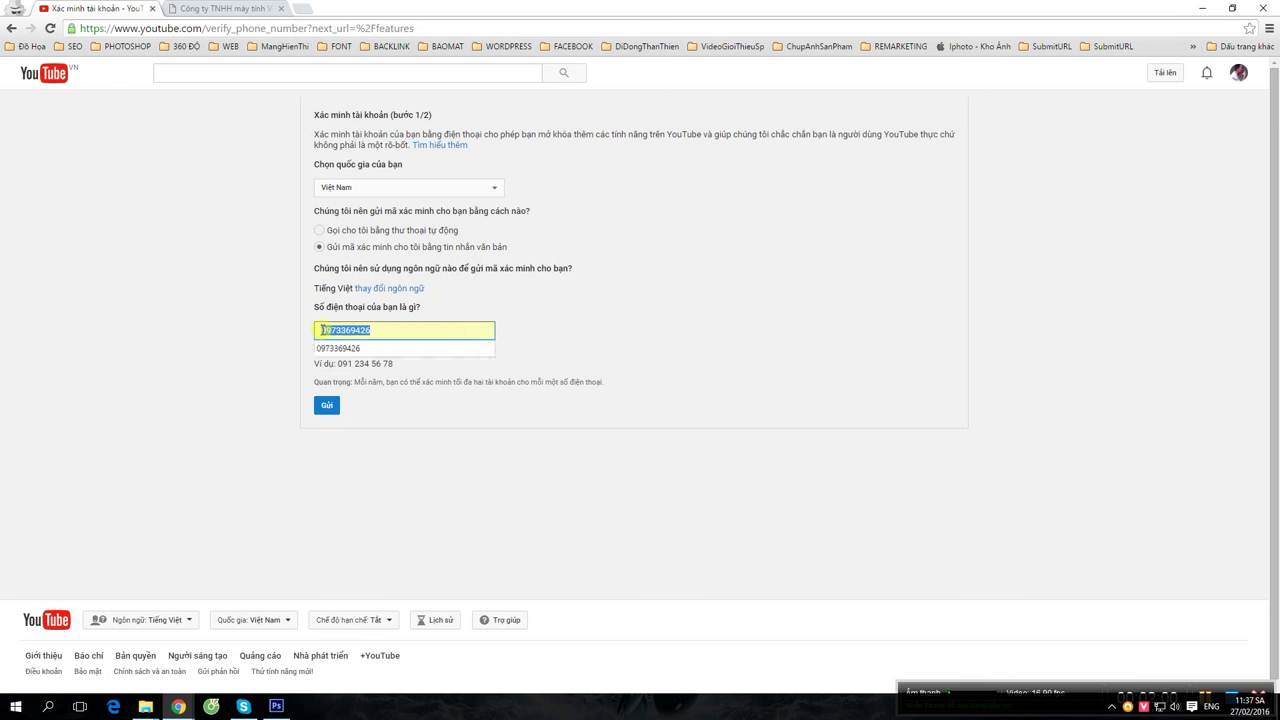
key("BackSpace")
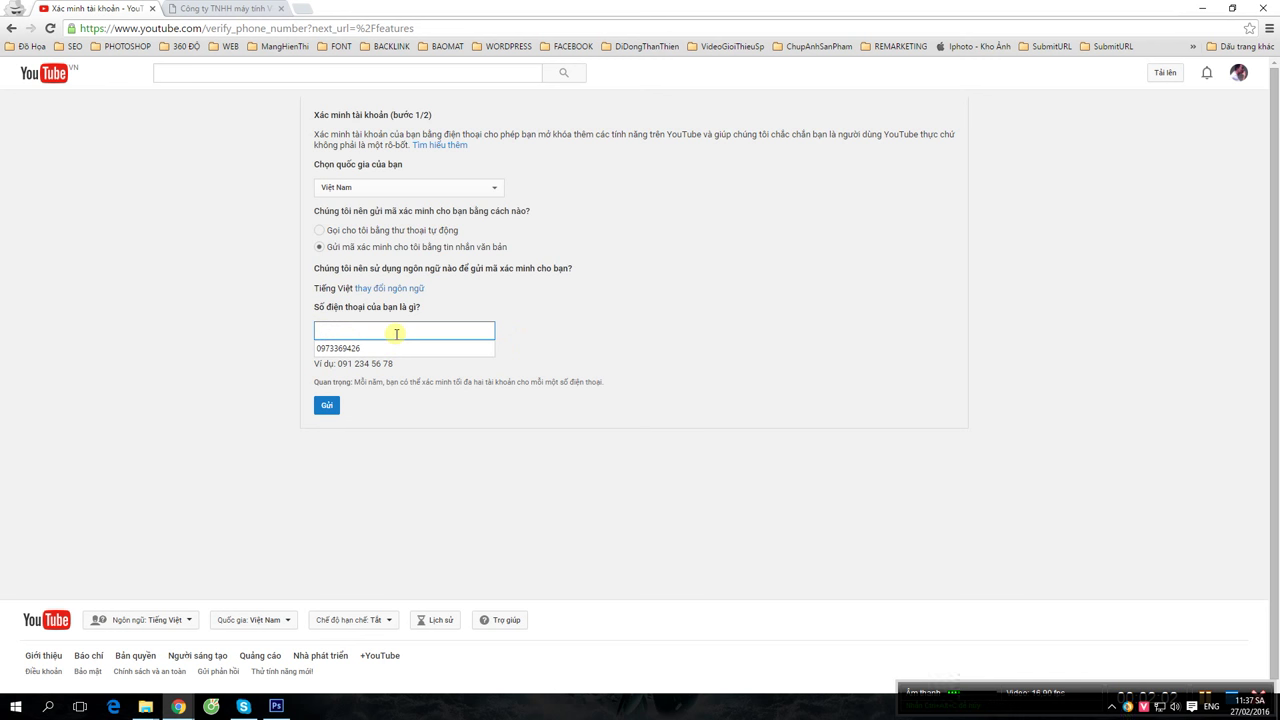
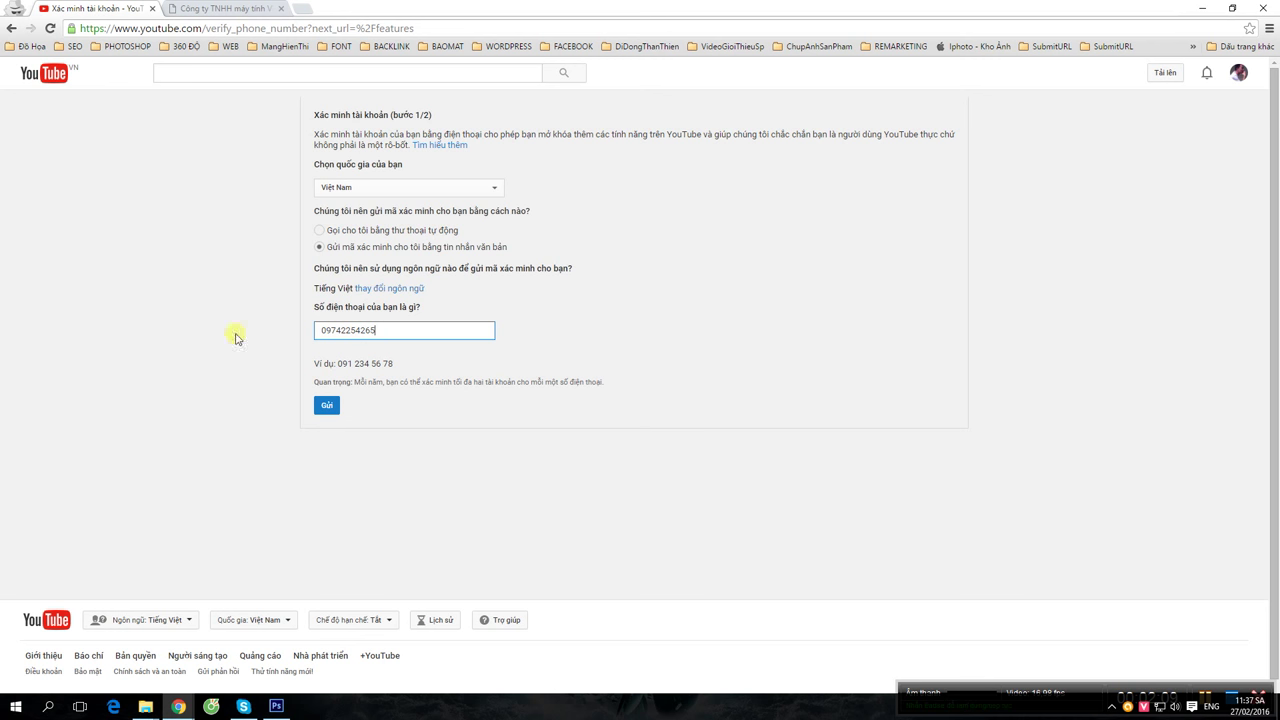
left_click(330, 409)
- Replace the invalid phone number with the correct one and resubmit it with Gửi
left_click(331, 405)
left_click_drag(386, 332, 226, 339)
key("ctrl+v")
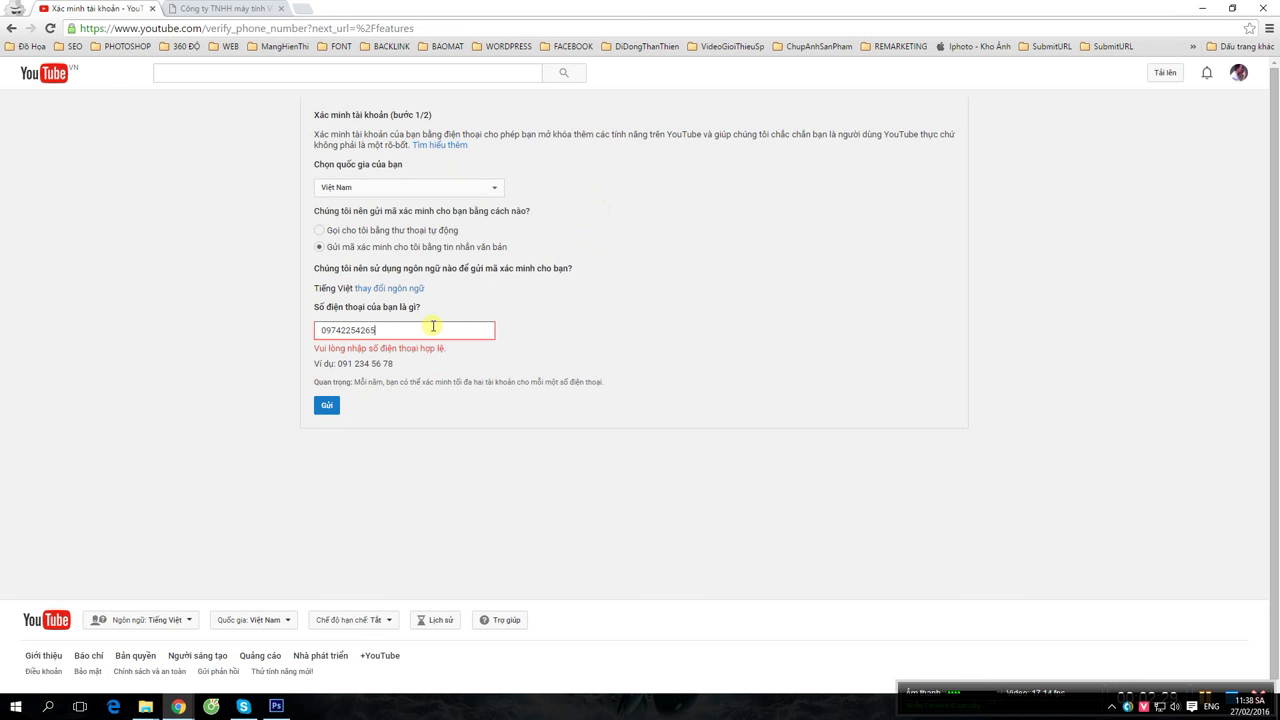
left_click(328, 406)
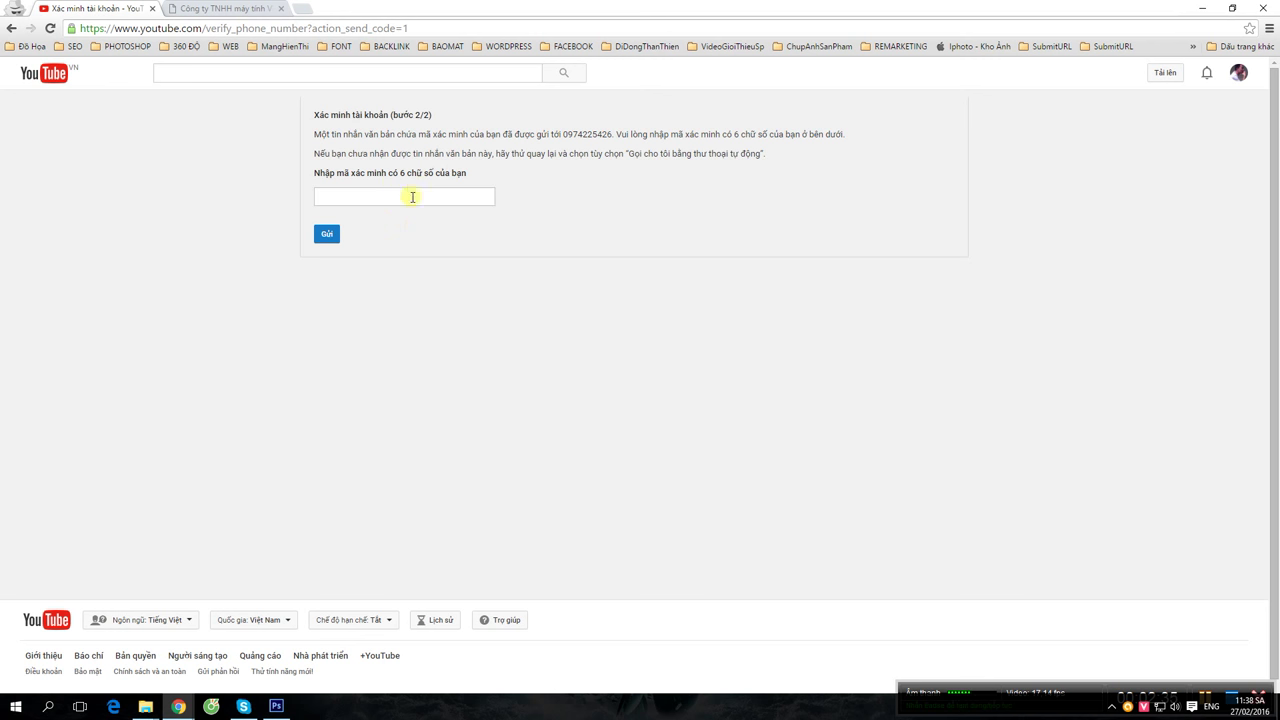
- Skip the 6-digit code entry and go back twice to the youtube.com/features page
left_click(371, 198)
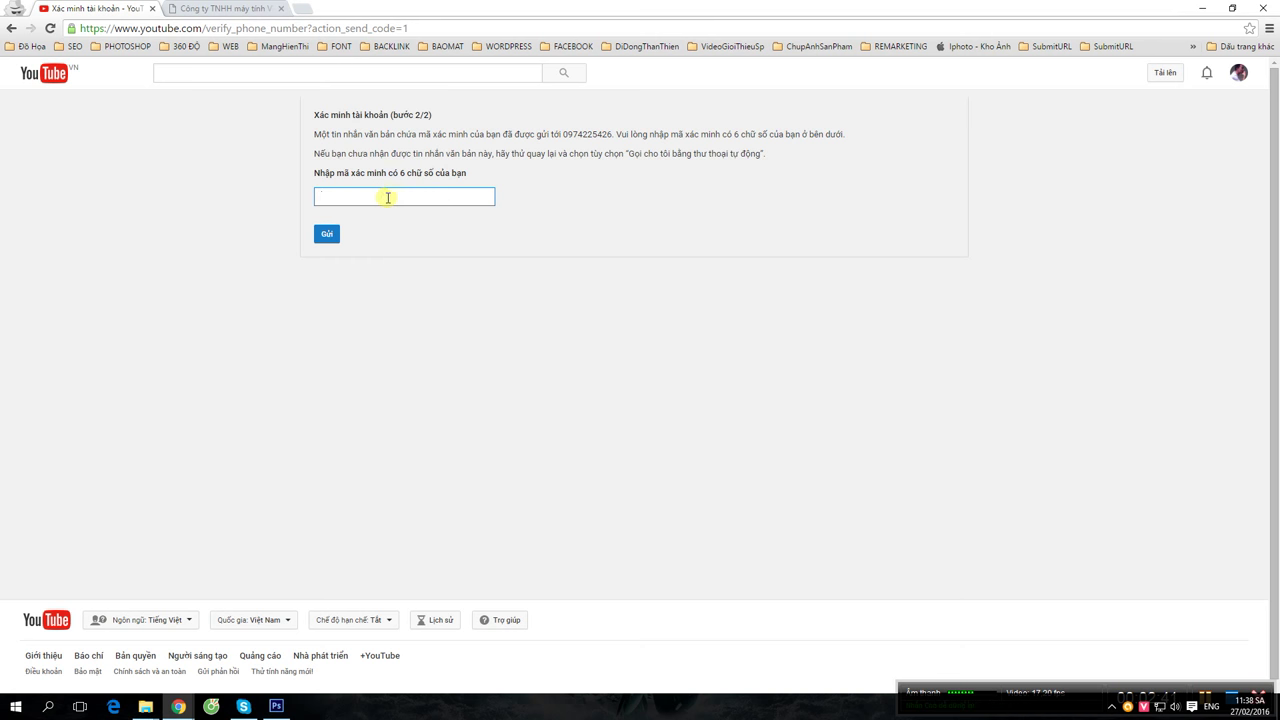
left_click(12, 29)
left_click(12, 29)
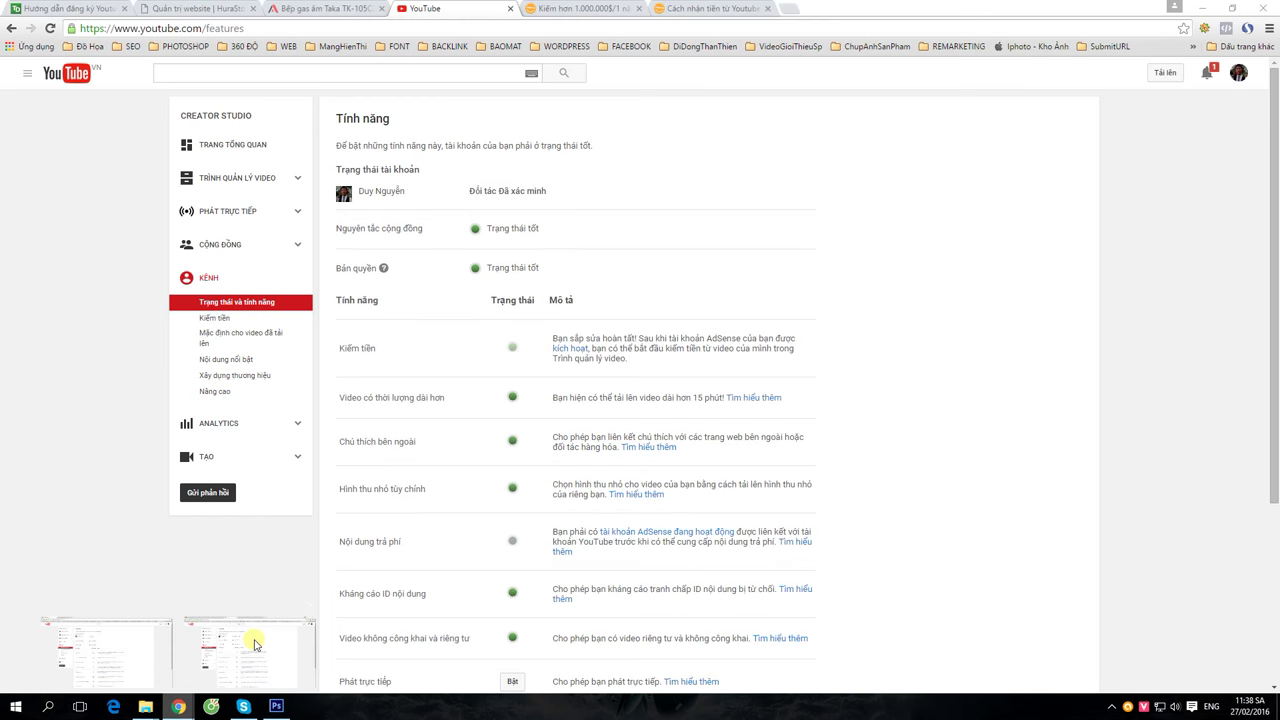
- Check the verified partner status in the other channel's Chrome window, then switch back to this channel
left_click(250, 650)
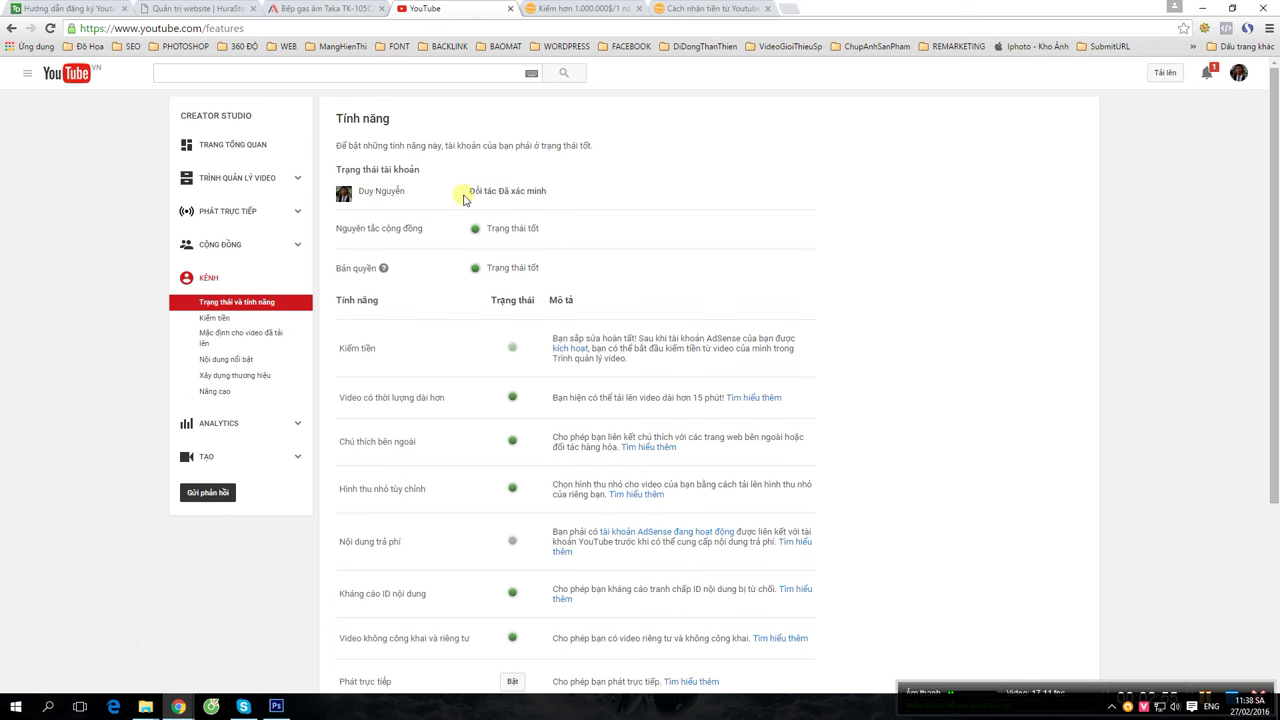
left_click_drag(471, 191, 600, 200)
left_click(610, 272)
scroll(640, 224, "down", 1)
mouse_move(176, 708)
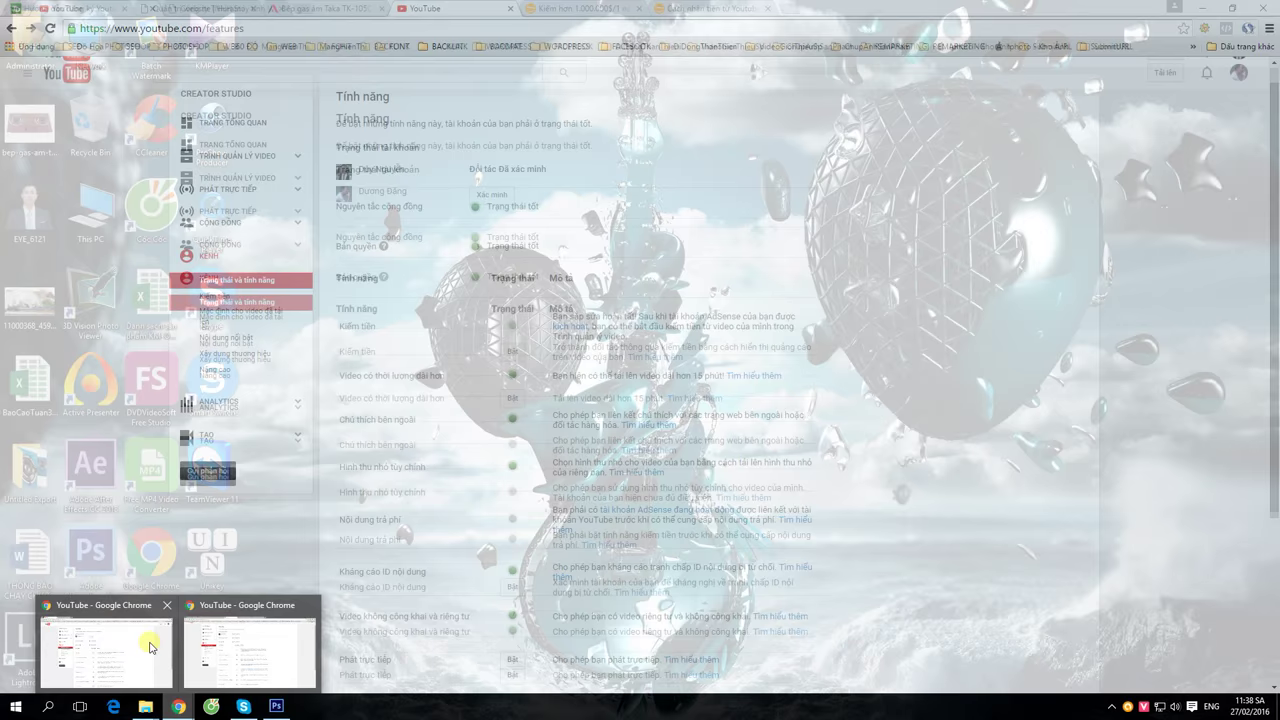
left_click(150, 647)
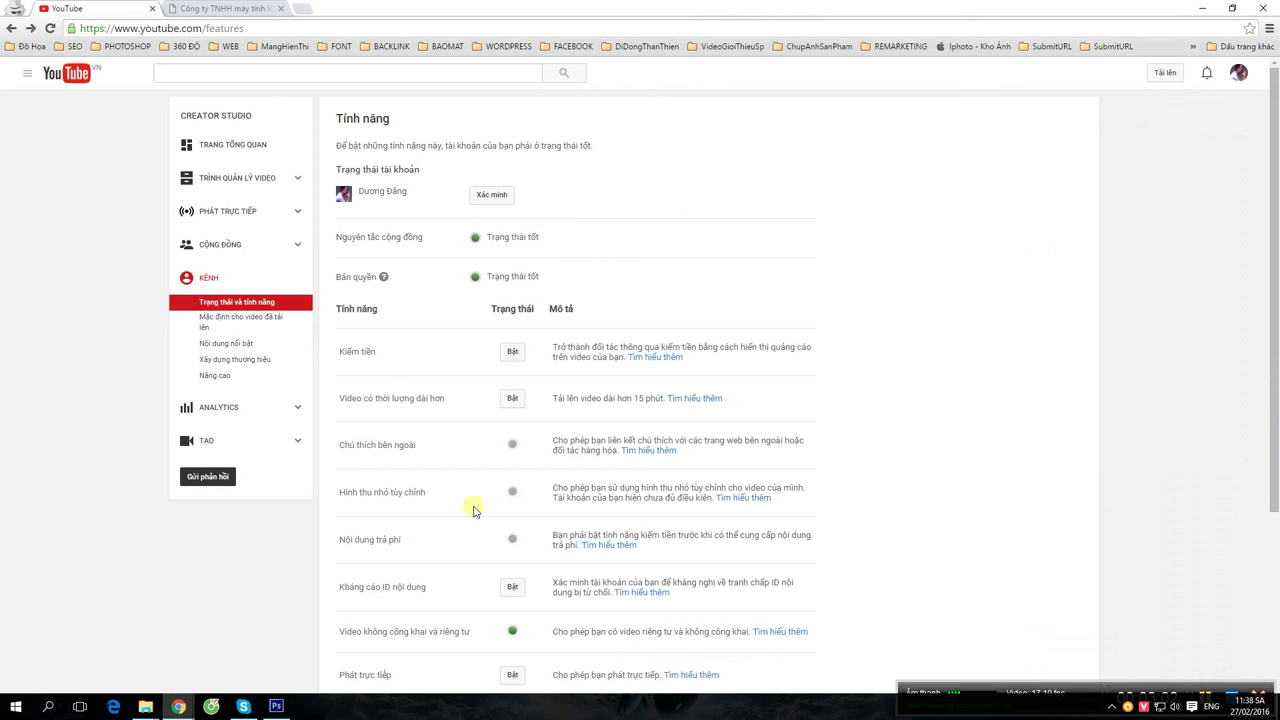
- Turn on Kiếm tiền and choose Kích hoạt tài khoản của tôi to reach the Partner Program Terms
left_click(513, 353)
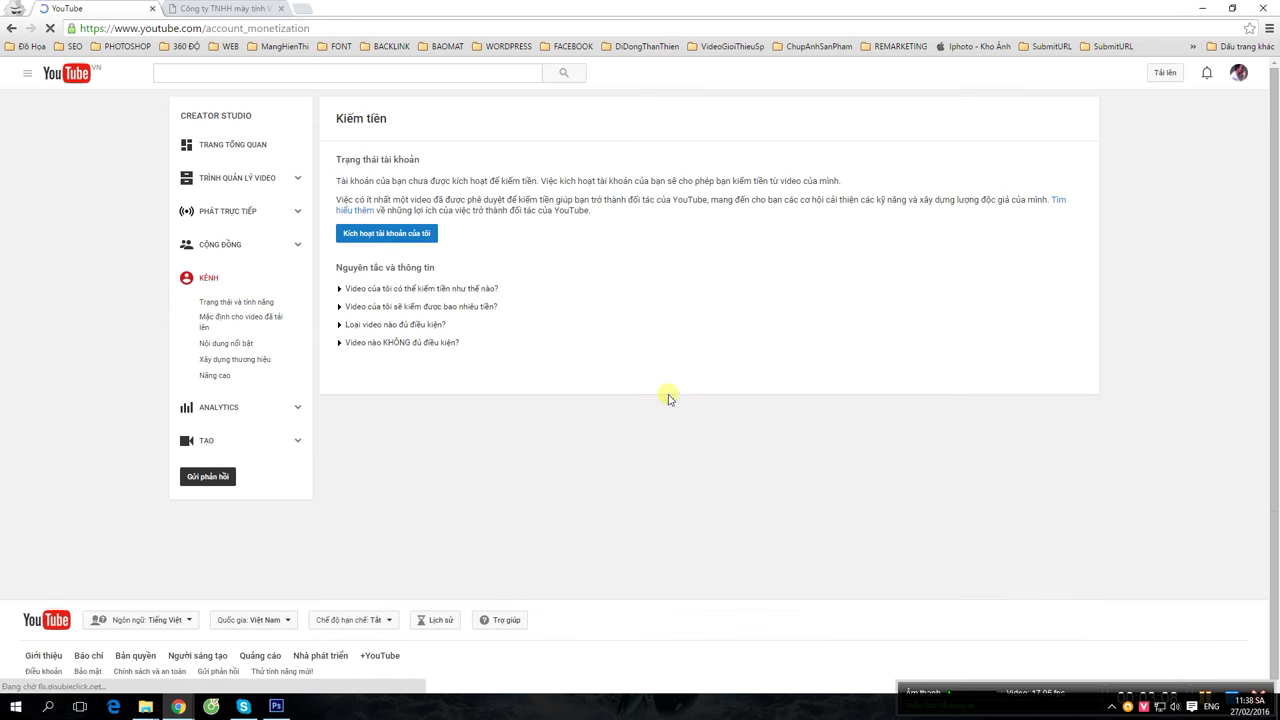
left_click(418, 235)
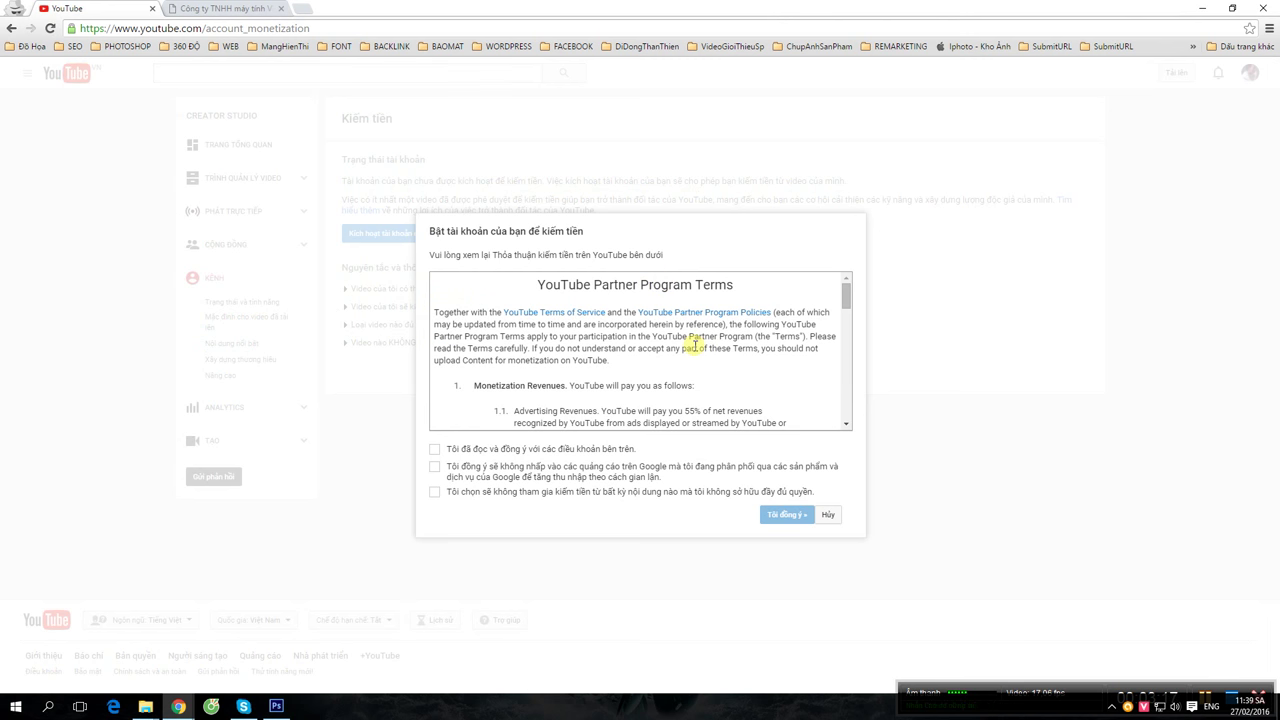
- Read the Partner Program Terms, tick all three agreement checkboxes, and accept with Tôi đồng ý
left_click_drag(558, 286, 734, 286)
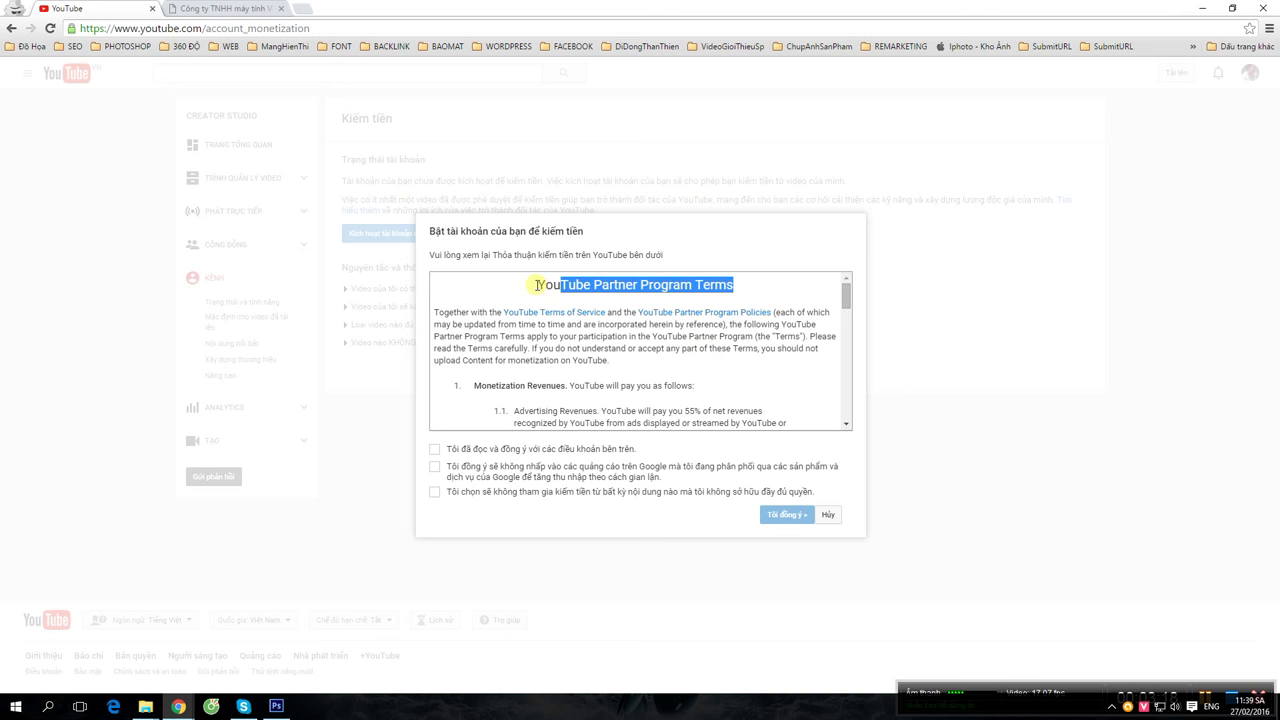
left_click_drag(538, 286, 725, 300)
scroll(777, 369, "down", 3)
scroll(771, 354, "up", 3)
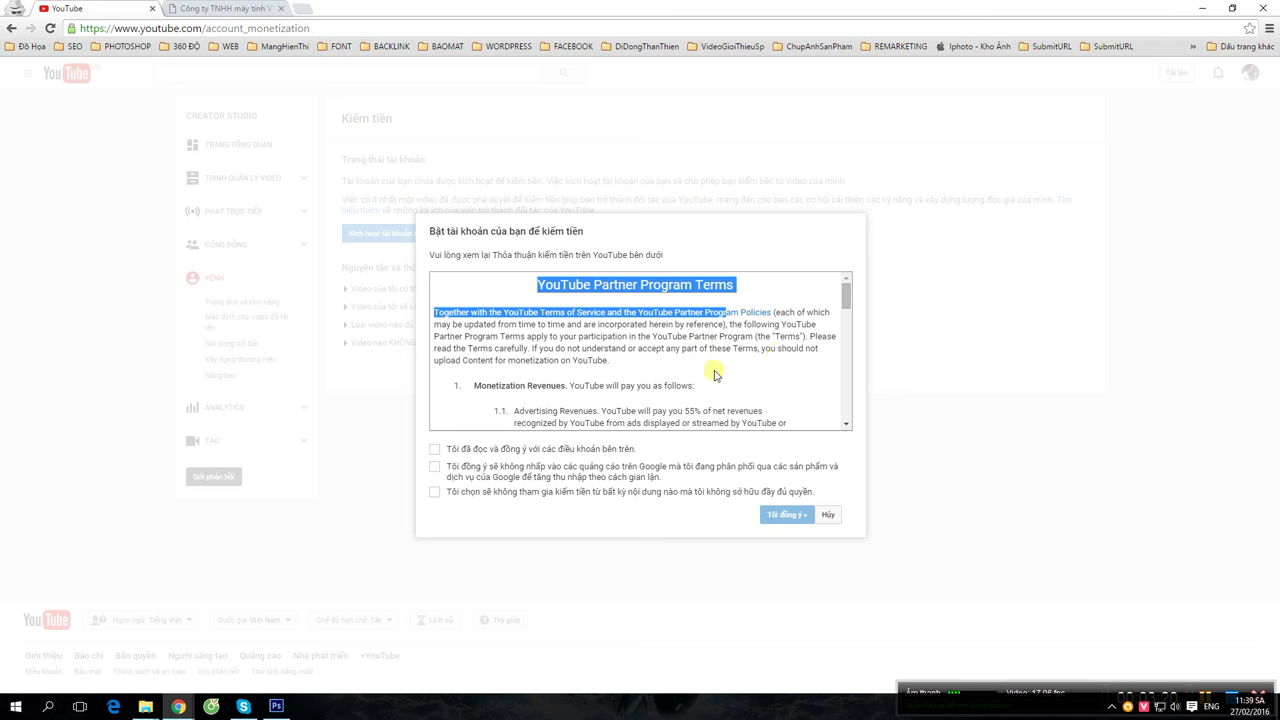
scroll(715, 374, "down", 15)
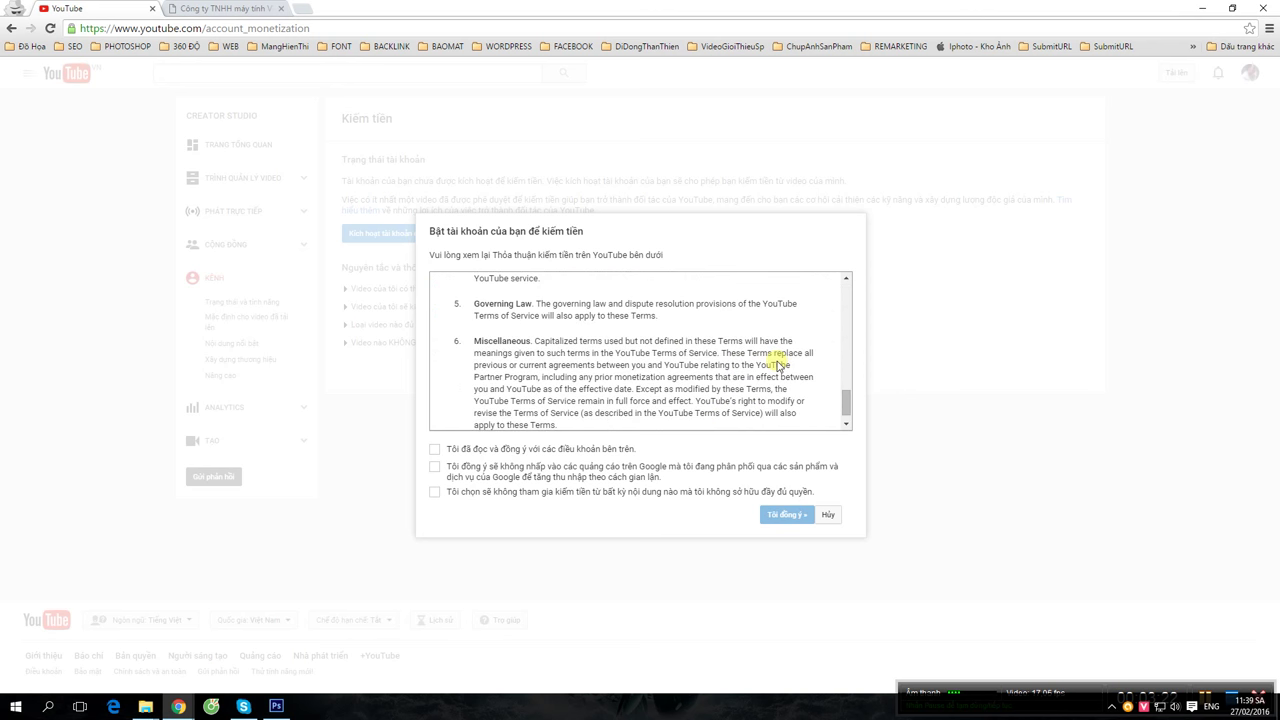
scroll(777, 365, "down", 1)
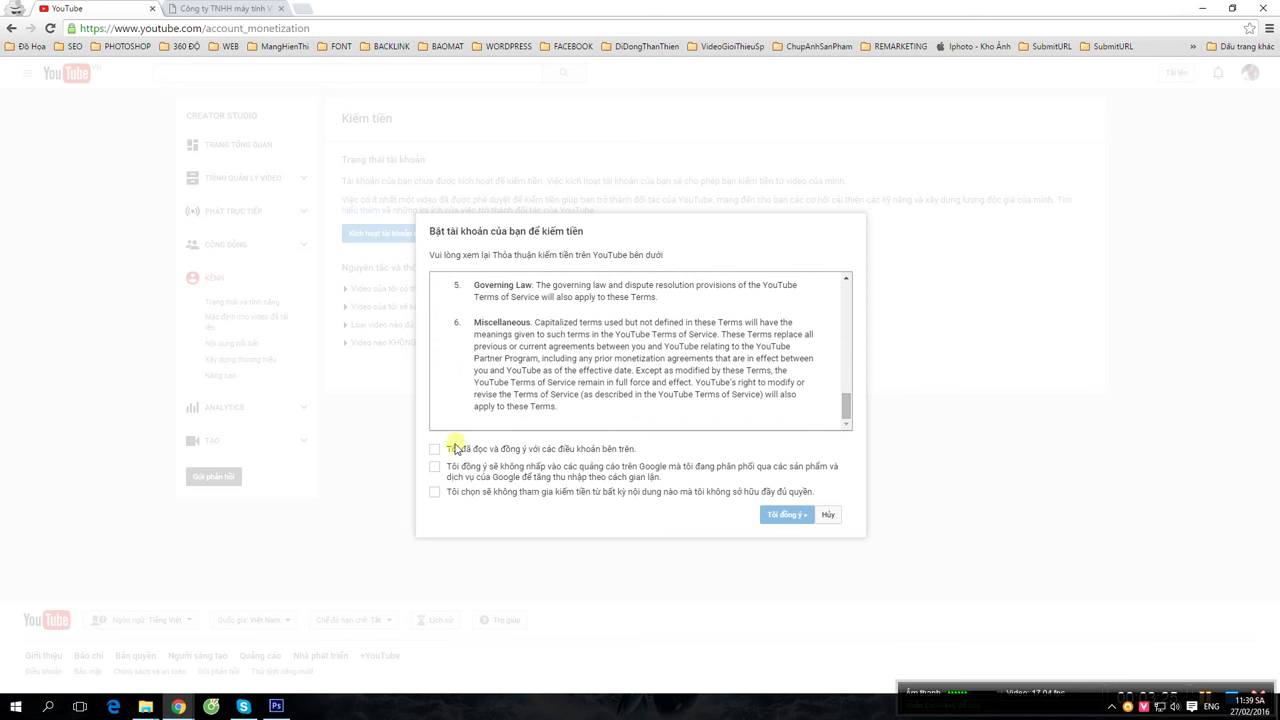
scroll(560, 396, "up", 8)
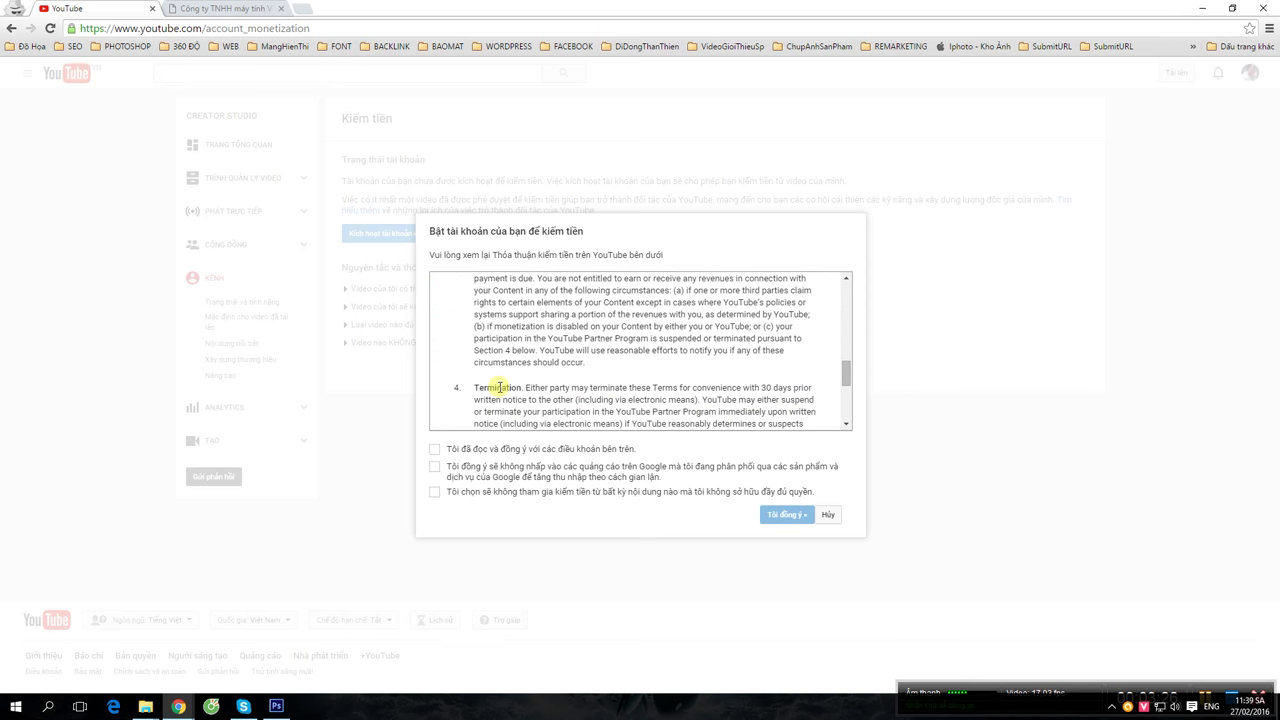
left_click(434, 450)
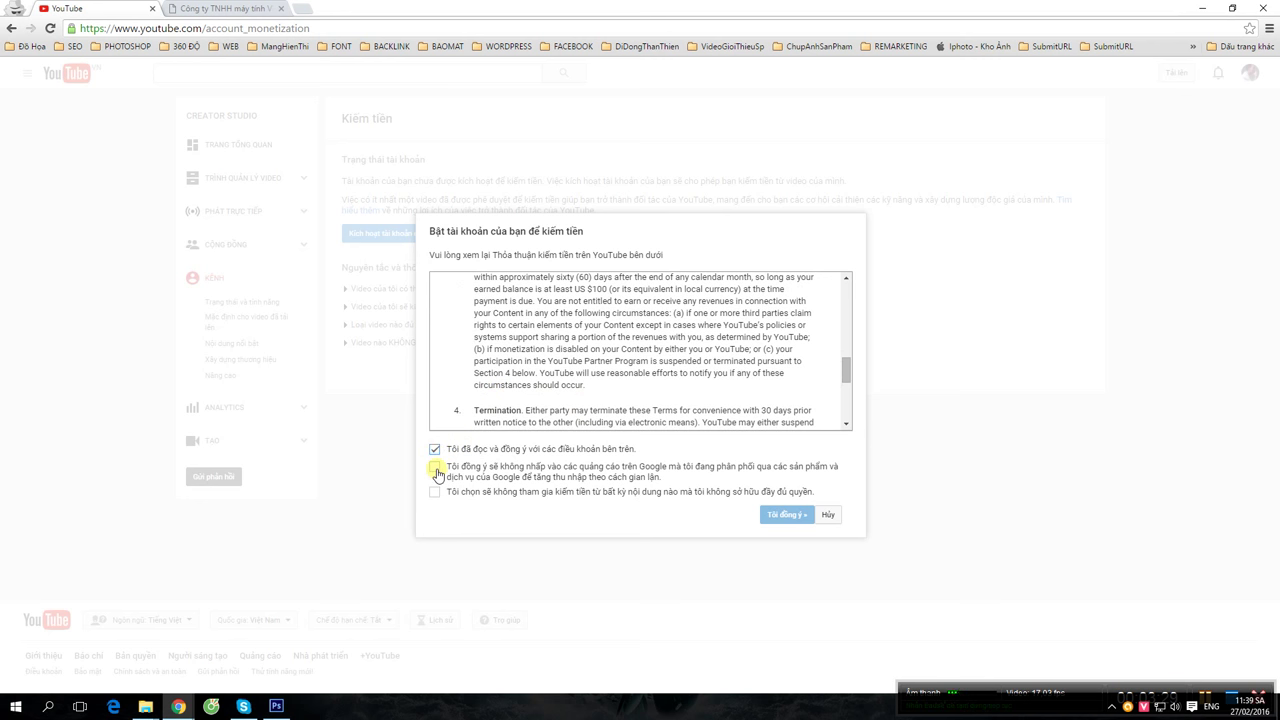
left_click(434, 469)
left_click(434, 496)
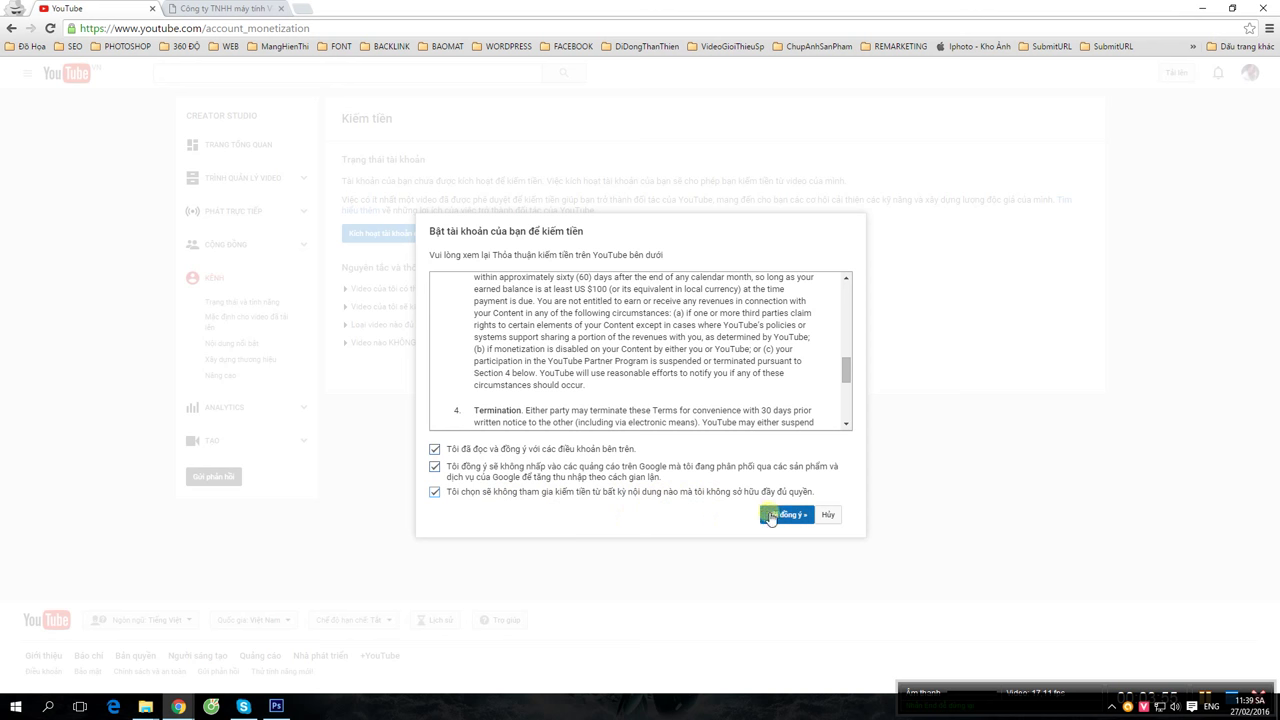
left_click(790, 517)
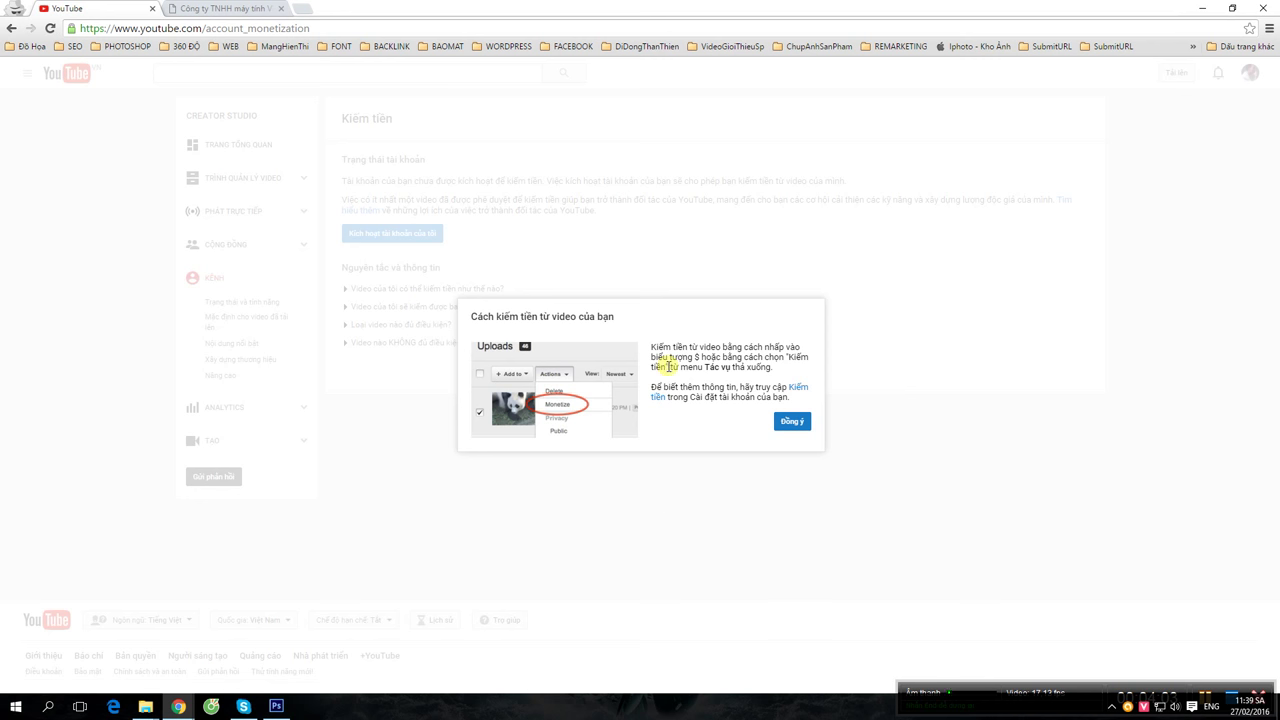
- Read the Cách kiếm tiền từ video của bạn tip and accept it with Đồng ý to reach the Video manager
left_click_drag(657, 347, 753, 347)
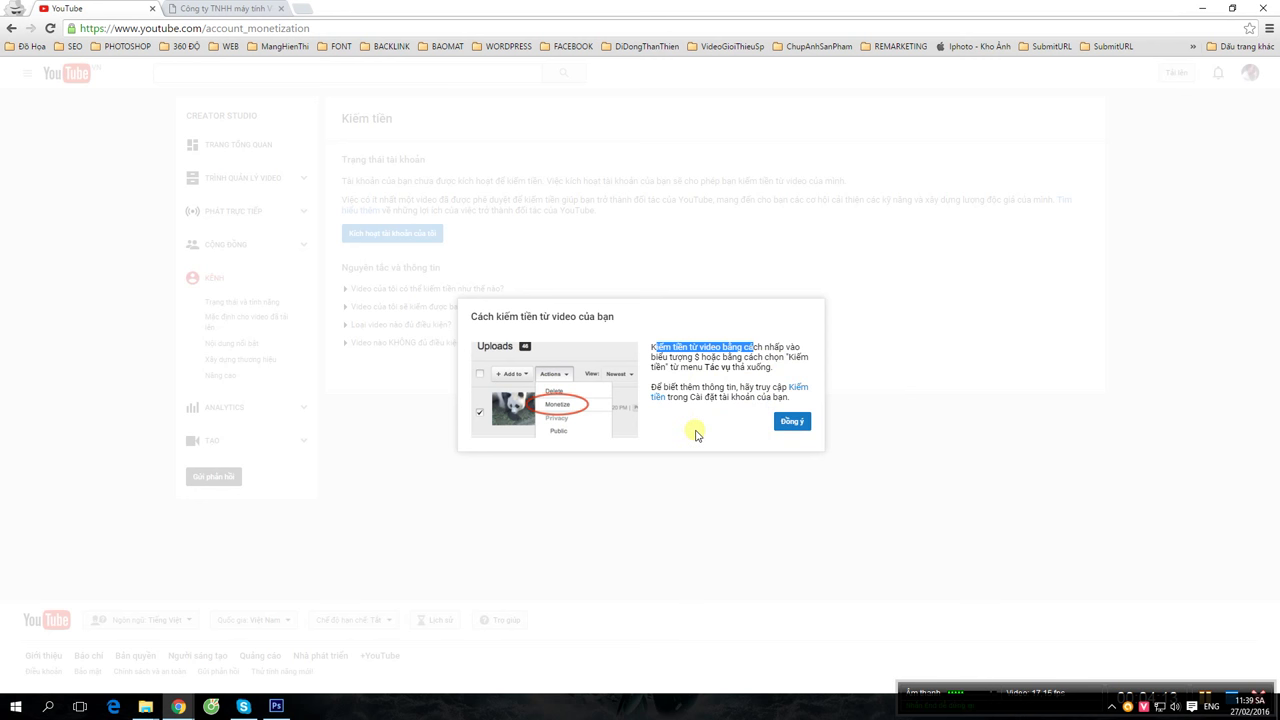
left_click(792, 424)
left_click(793, 423)
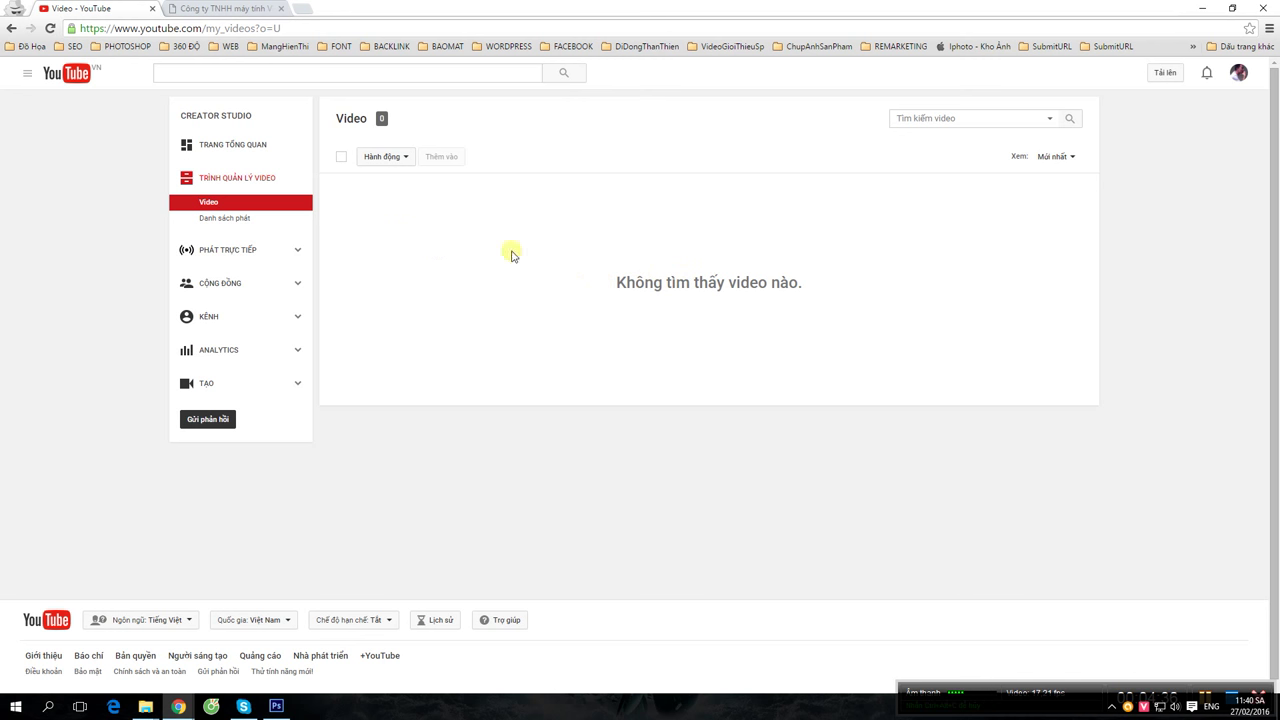
left_click(404, 157)
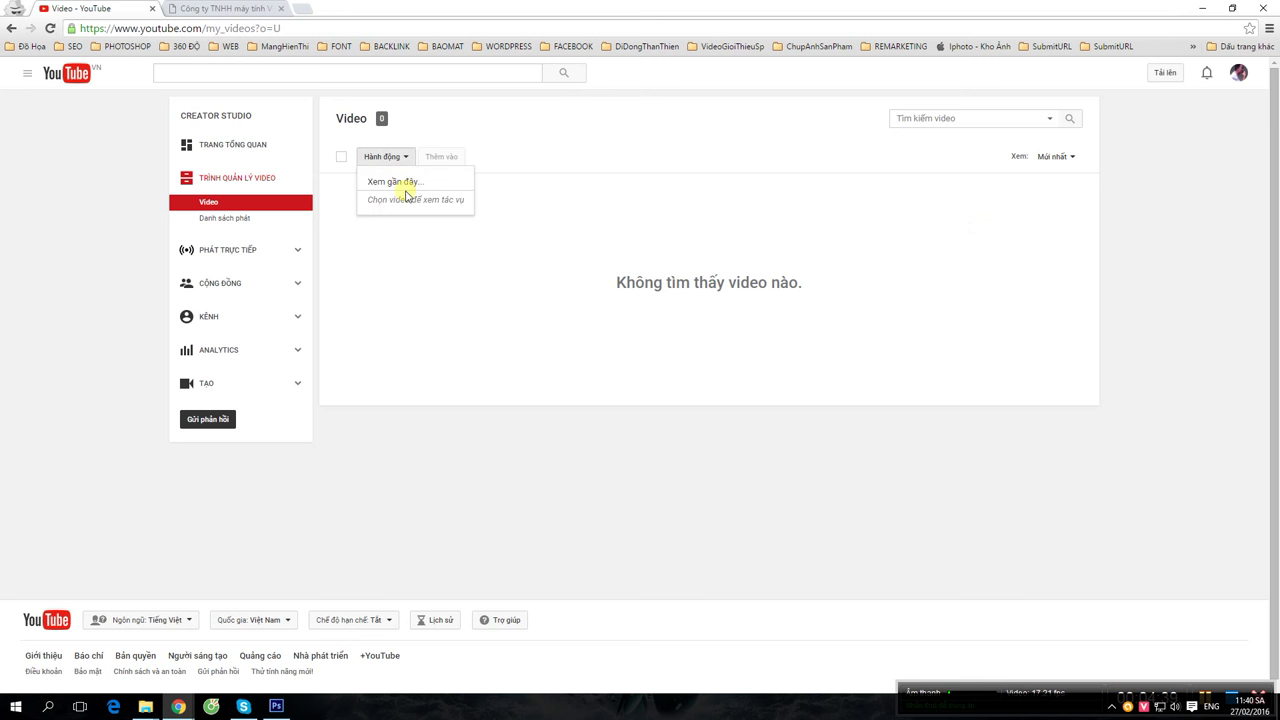
left_click(494, 260)
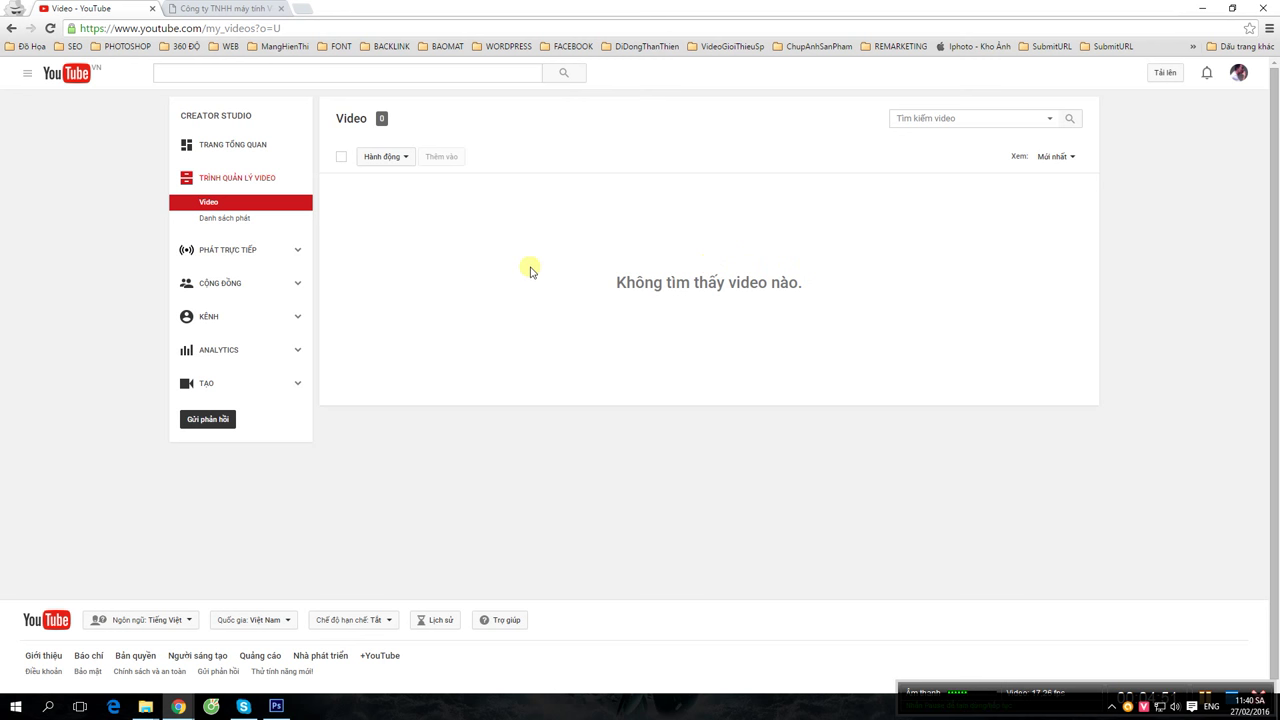
- Check the Trạng thái và tính năng features table to confirm Kiếm tiền shows green active status
left_click(237, 326)
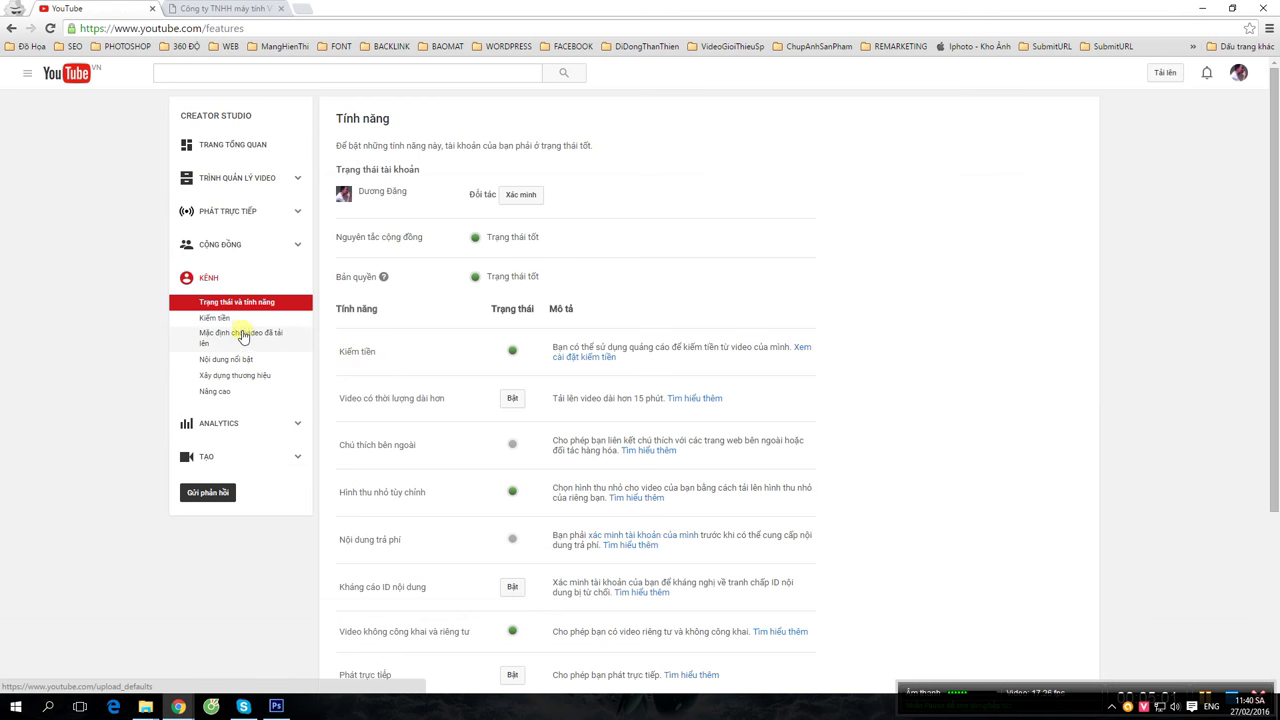
scroll(557, 389, "down", 1)
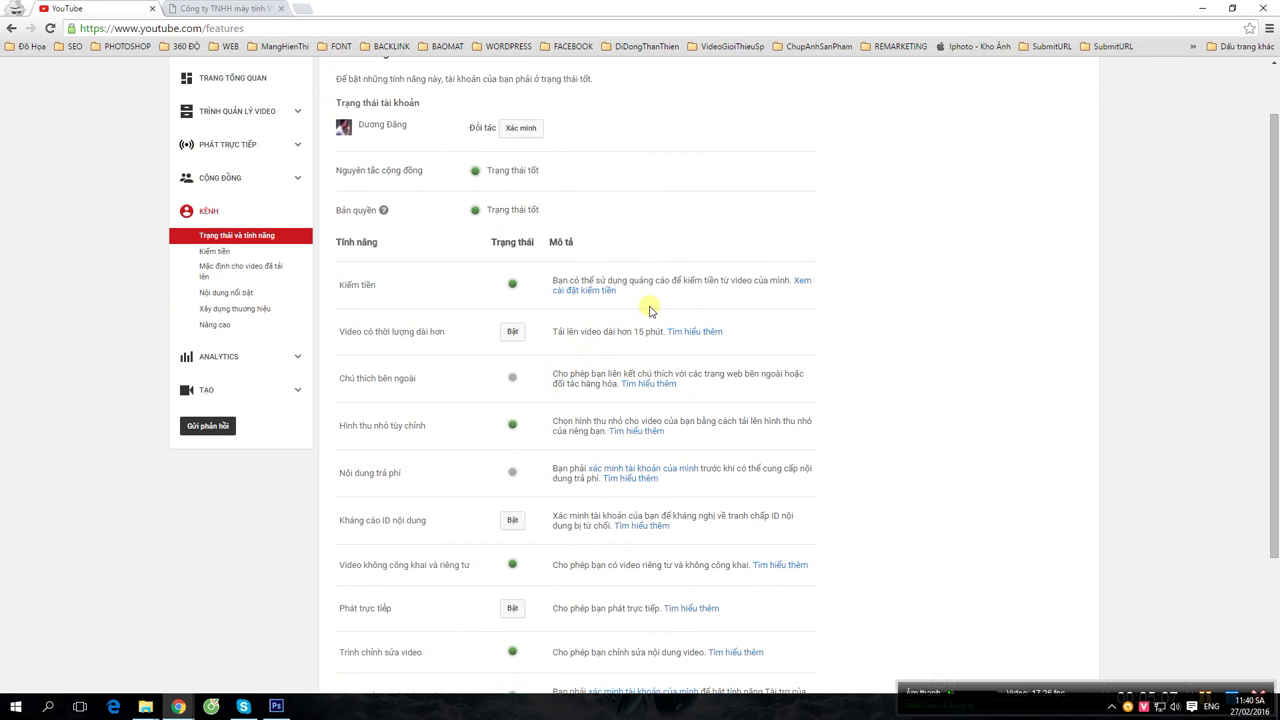
scroll(646, 311, "down", 1)
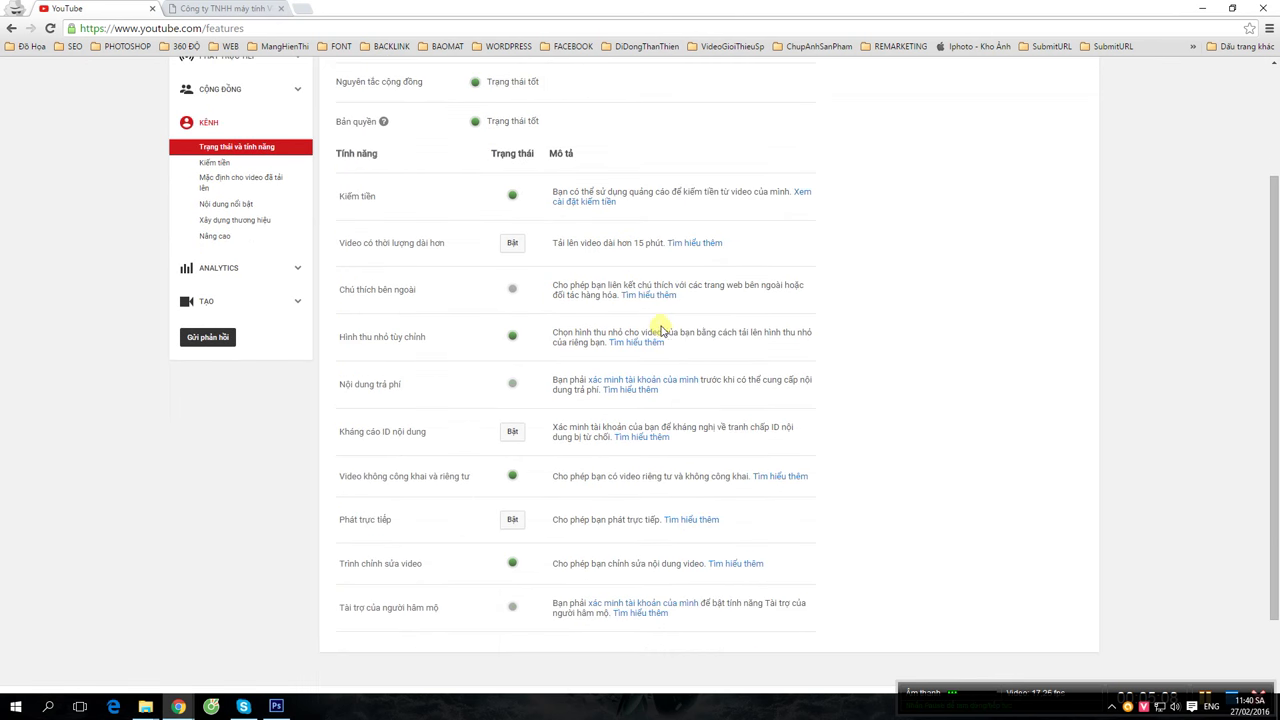
scroll(285, 424, "up", 1)
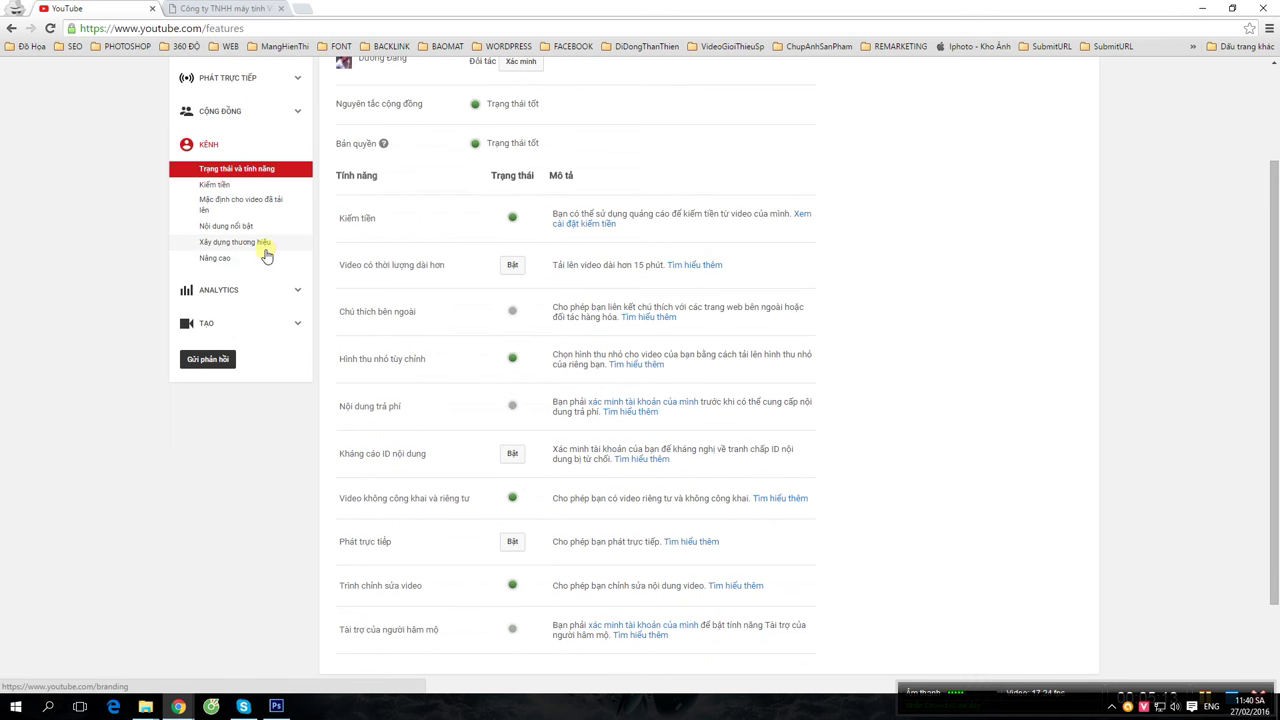
scroll(346, 320, "up", 2)
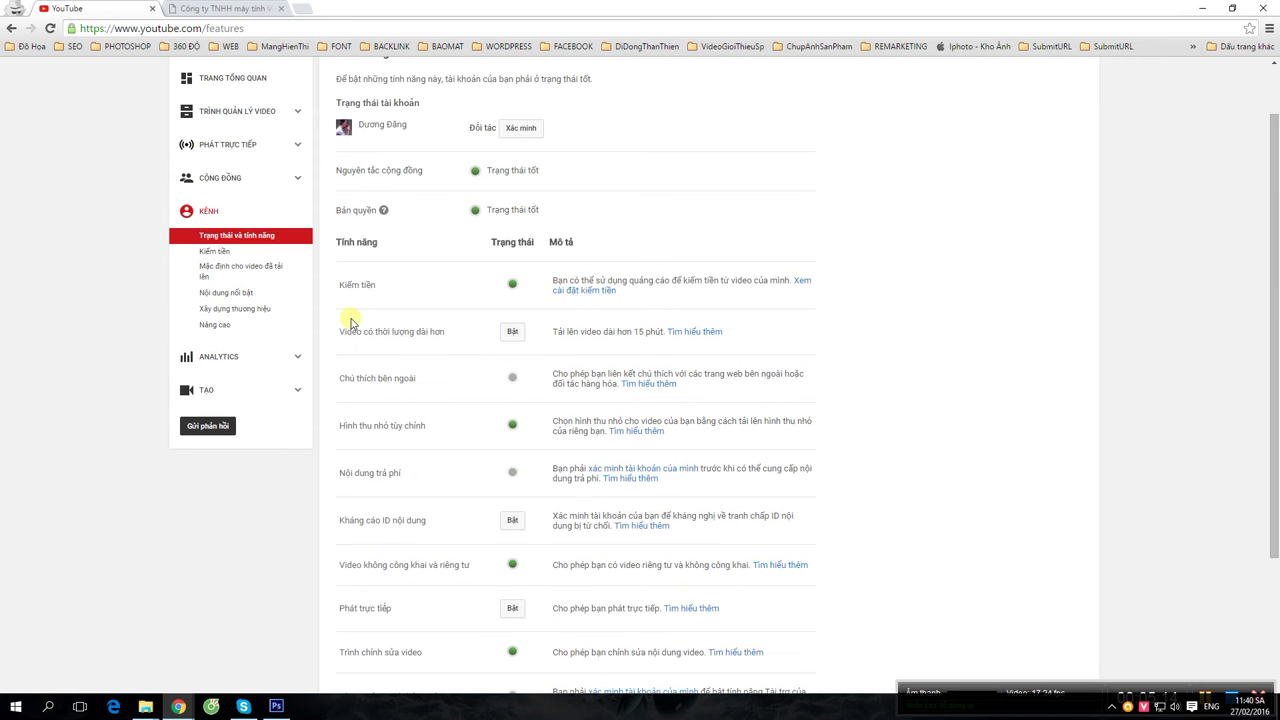